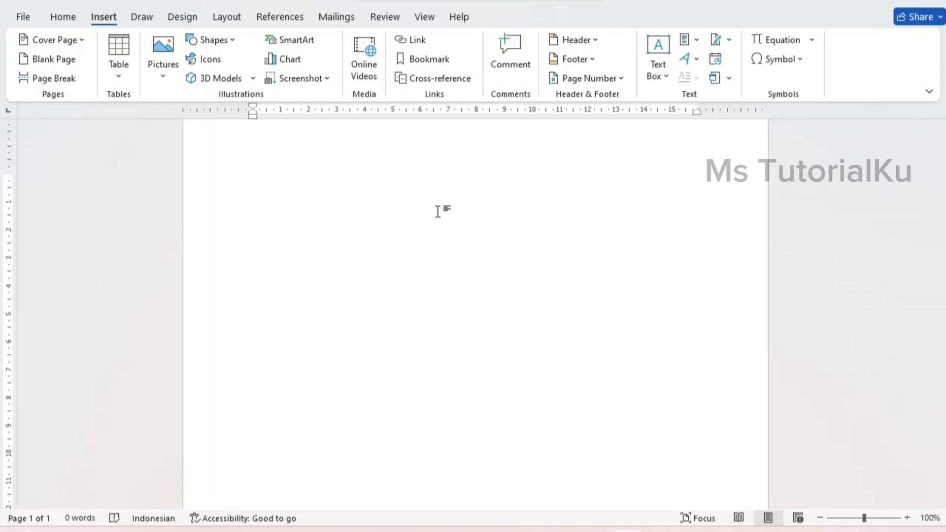
- On the References tab, set the document's citation style to APA
left_click(280, 16)
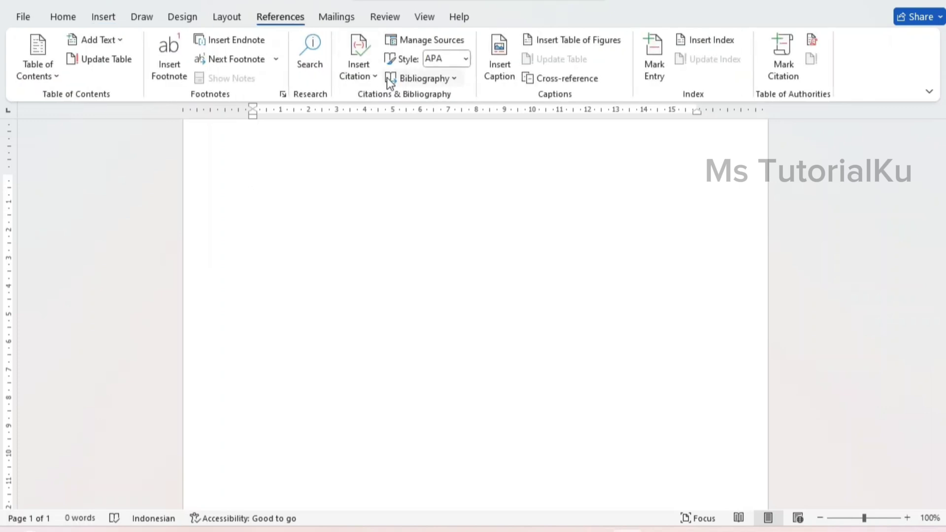
left_click(467, 58)
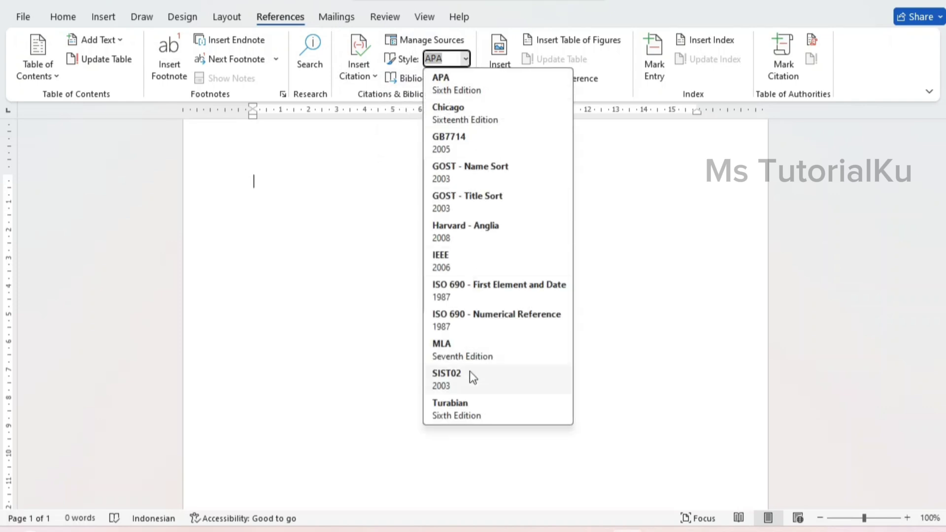
left_click(460, 86)
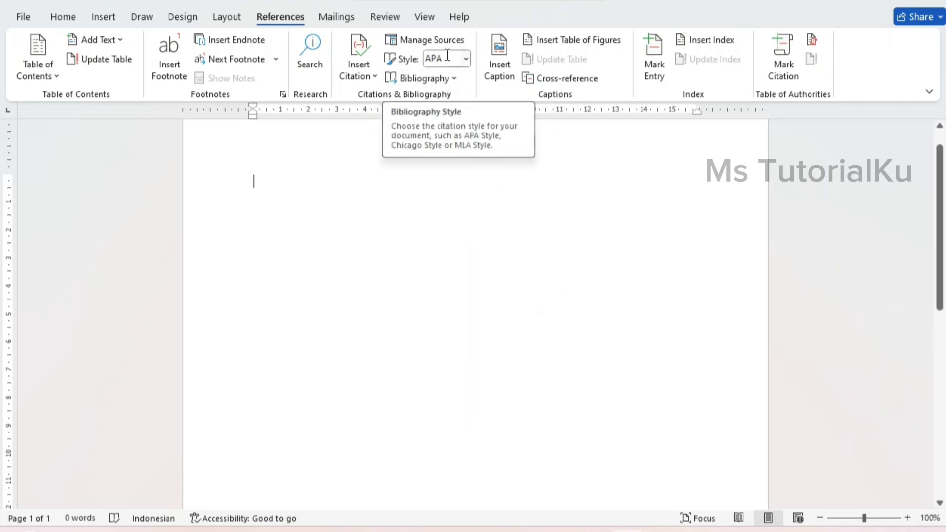
- Create a new citation source from Insert Citation with Book as its source type
left_click(376, 80)
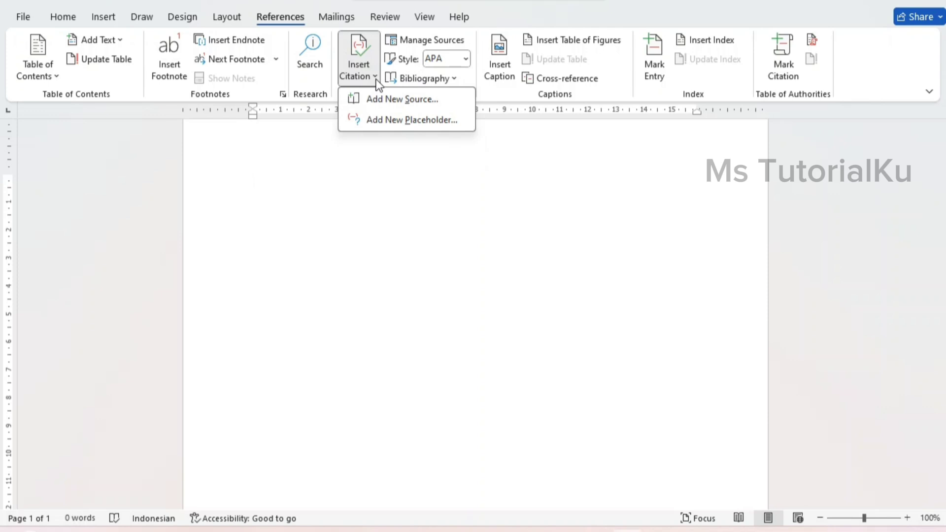
left_click(386, 106)
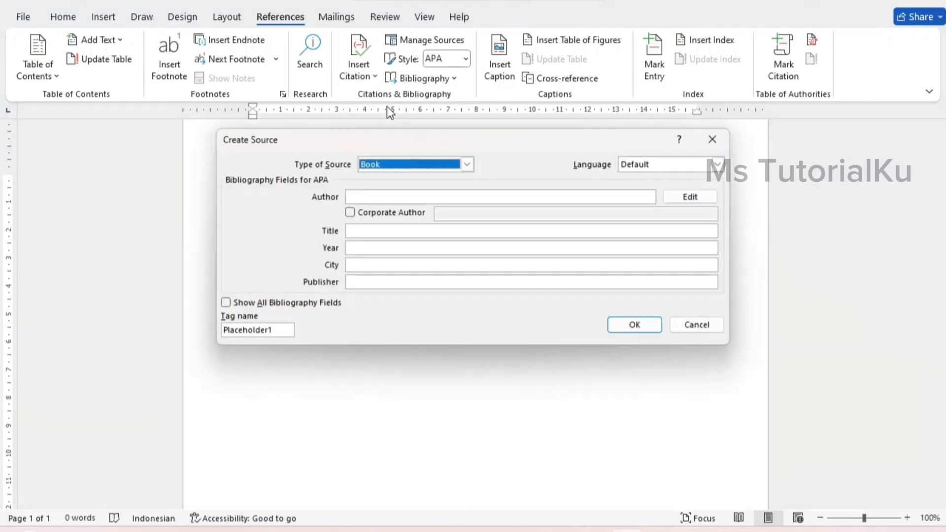
left_click(467, 165)
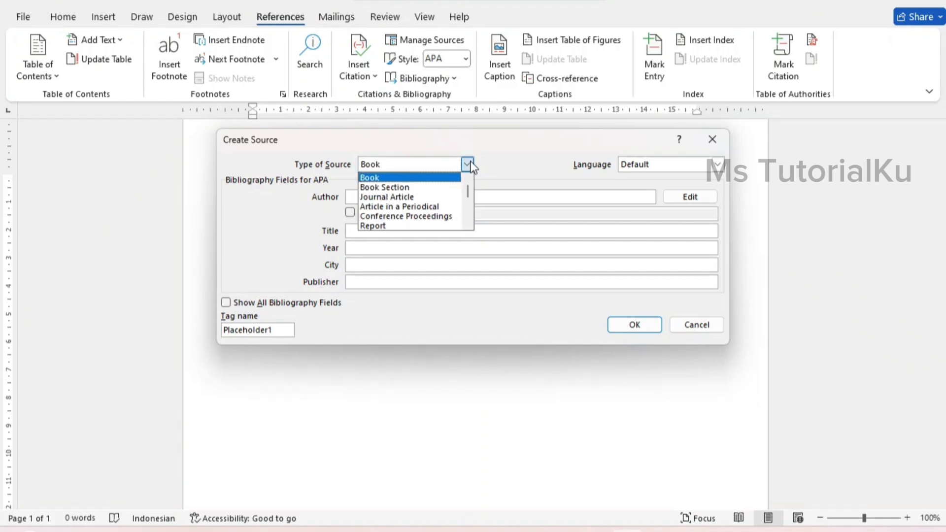
left_click(440, 177)
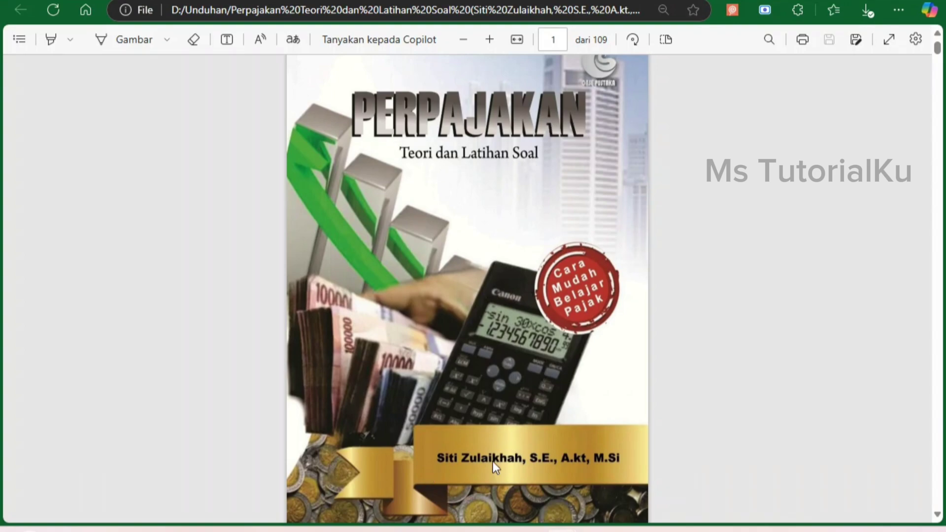
- Scroll the book PDF to page 5, enlarge it, and select the author's name in the catalog box
scroll(493, 461, "down", 3)
scroll(493, 461, "down", 12)
scroll(467, 345, "down", 10)
scroll(467, 345, "down", 6)
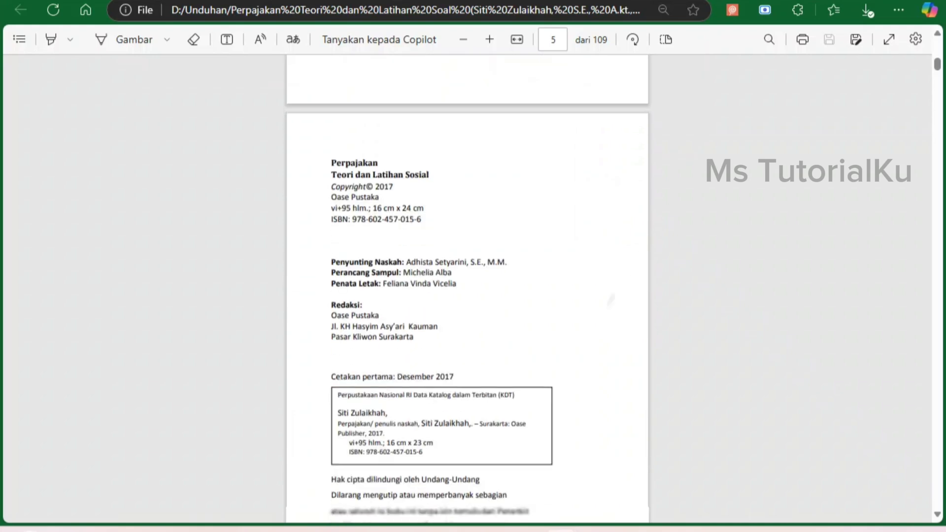
key("ctrl+plus")
key("ctrl+plus")
key("ctrl+plus")
scroll(468, 345, "down", 1)
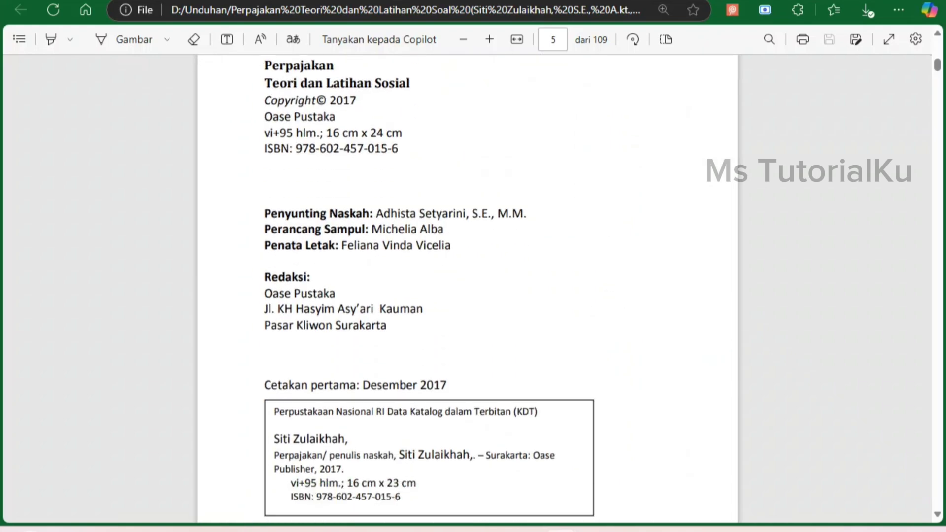
left_click_drag(274, 439, 350, 443)
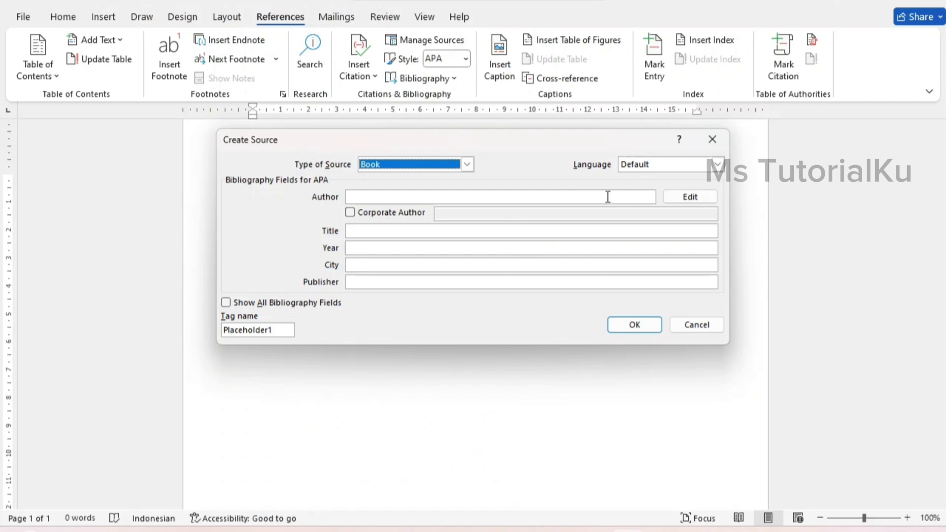
- Add the first author to the source's names list, with surname and given name in separate fields
left_click(689, 199)
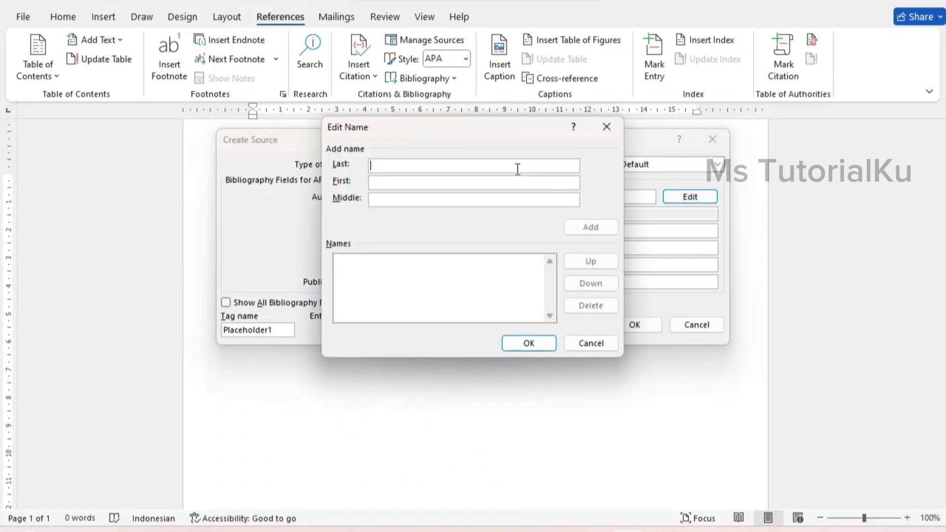
type("Siti Zulaikhah")
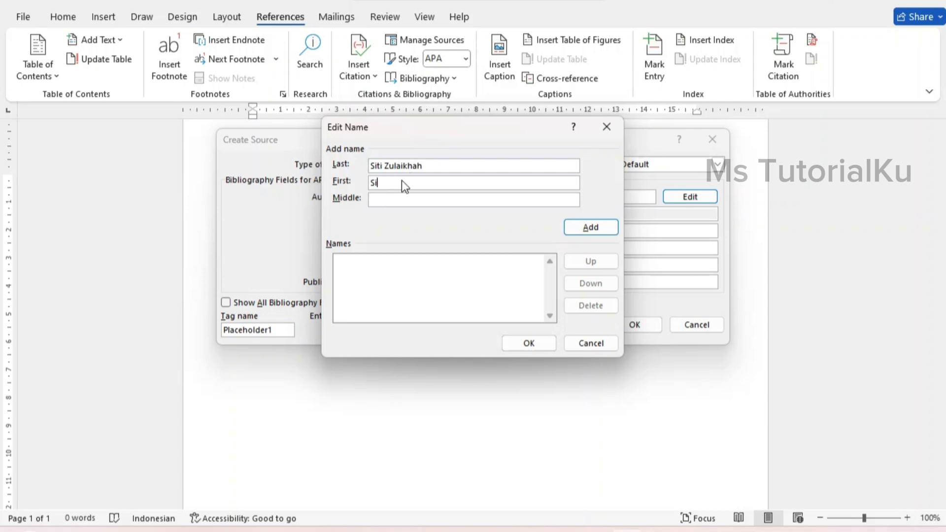
type("ti")
double_click(380, 166)
key("BackSpace")
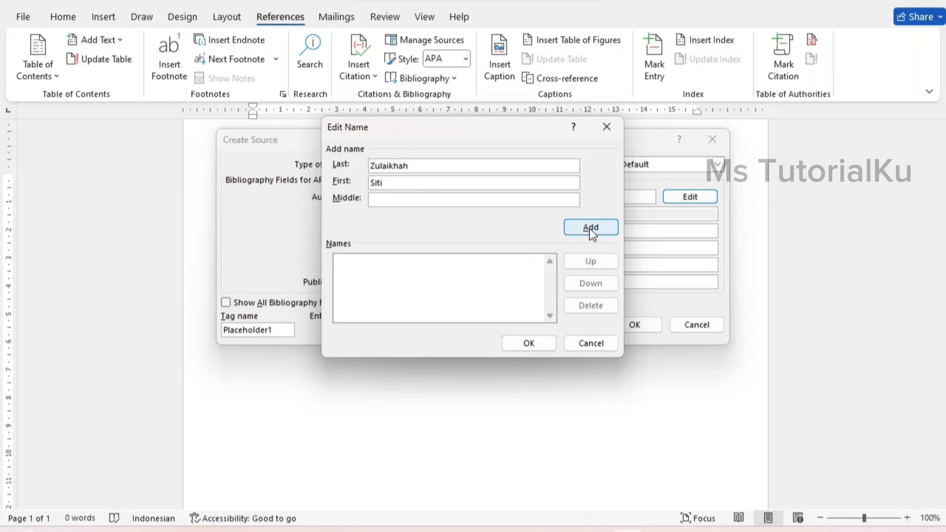
left_click(589, 229)
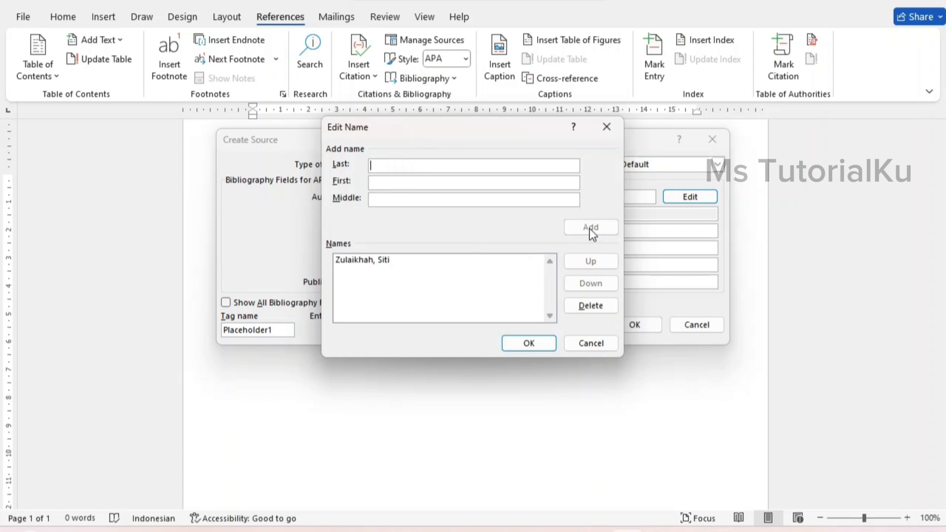
- Enter a second author, then remove it so only the first author remains
type("Siti F")
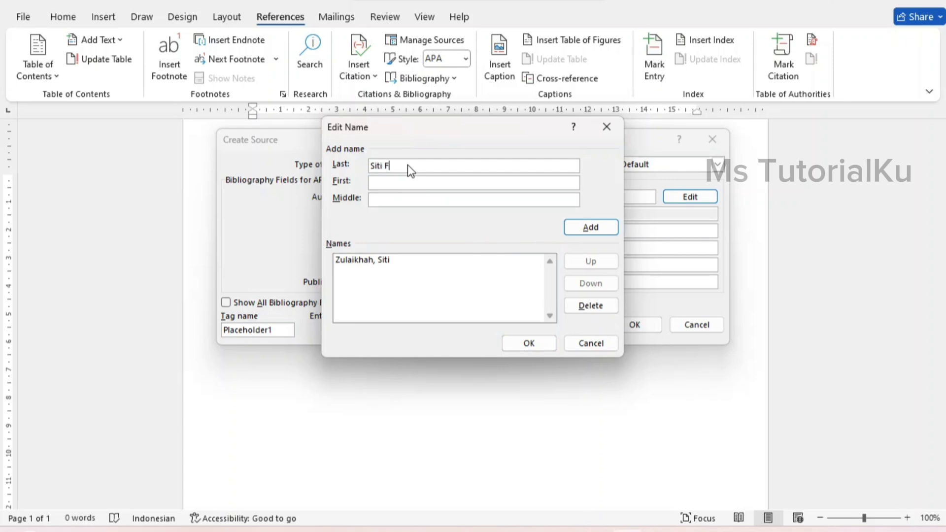
type("zzahra")
type("Siti")
left_click(377, 197)
type("Fatim")
type("ah")
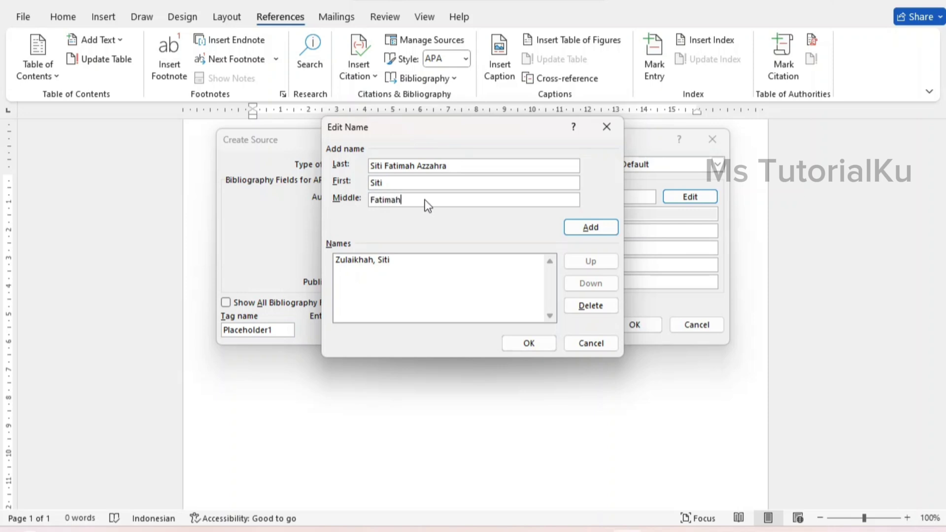
left_click(420, 166)
key("shift+Home")
key("BackSpace")
left_click(576, 228)
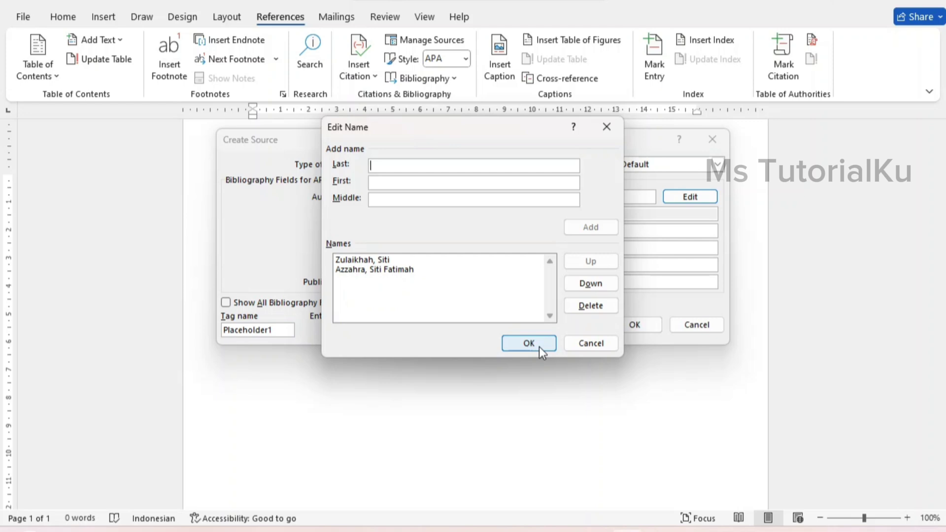
left_click(394, 269)
left_click(596, 305)
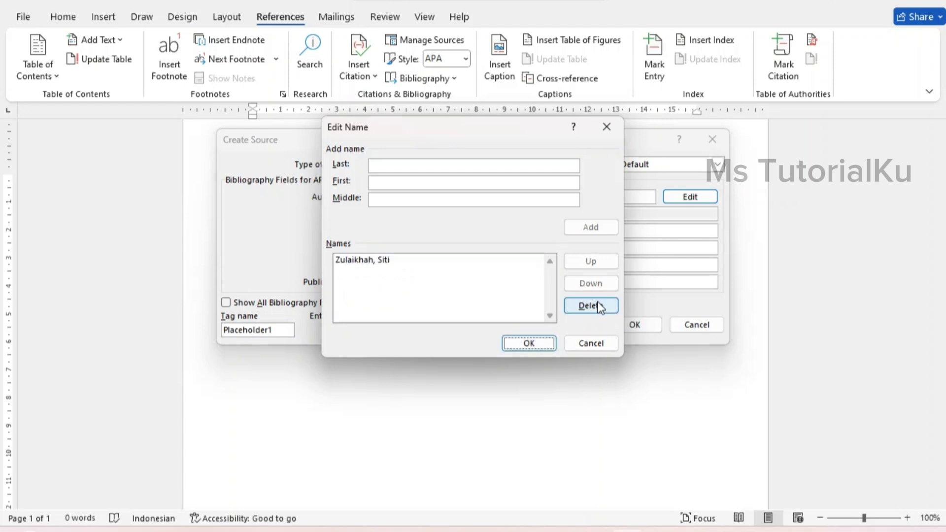
- Confirm the author list and paste the PDF's title 'Perpajakan Teori dan Latihan Soal' as the source Title
left_click(530, 346)
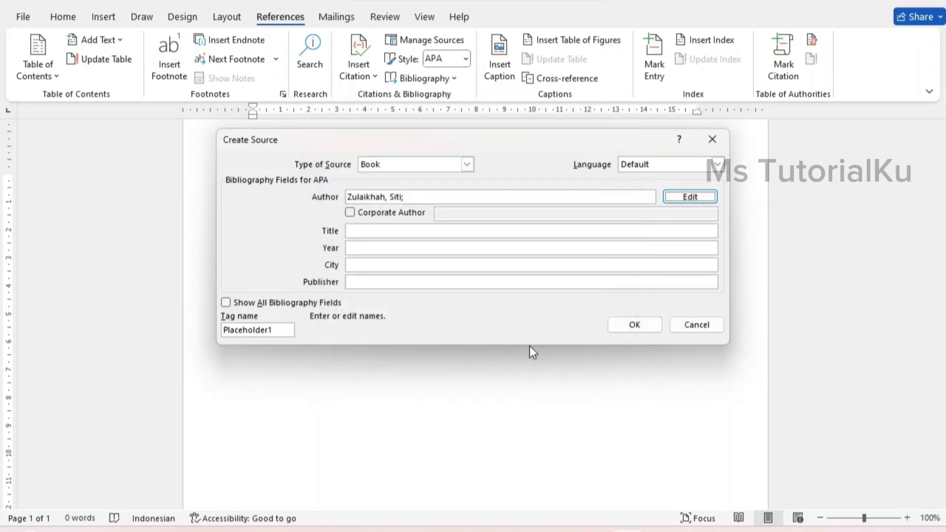
left_click_drag(264, 65, 416, 81)
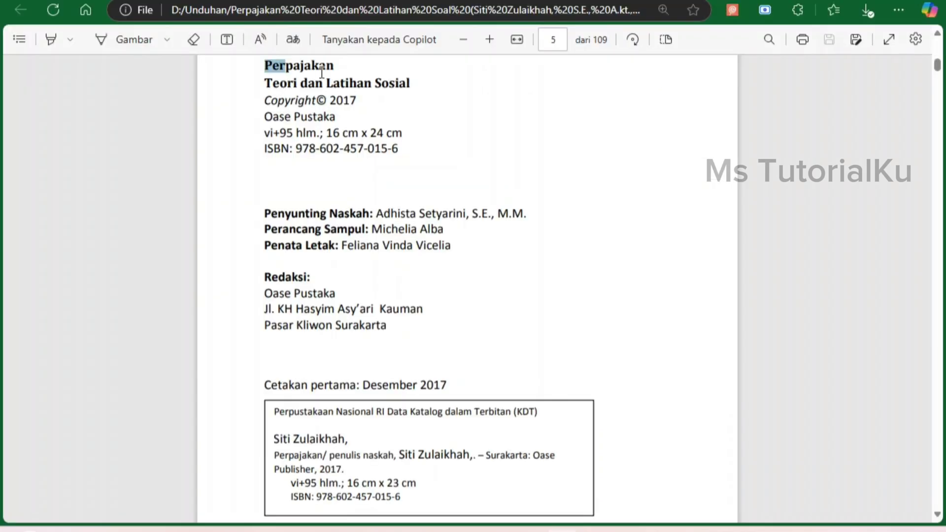
key("ctrl+c")
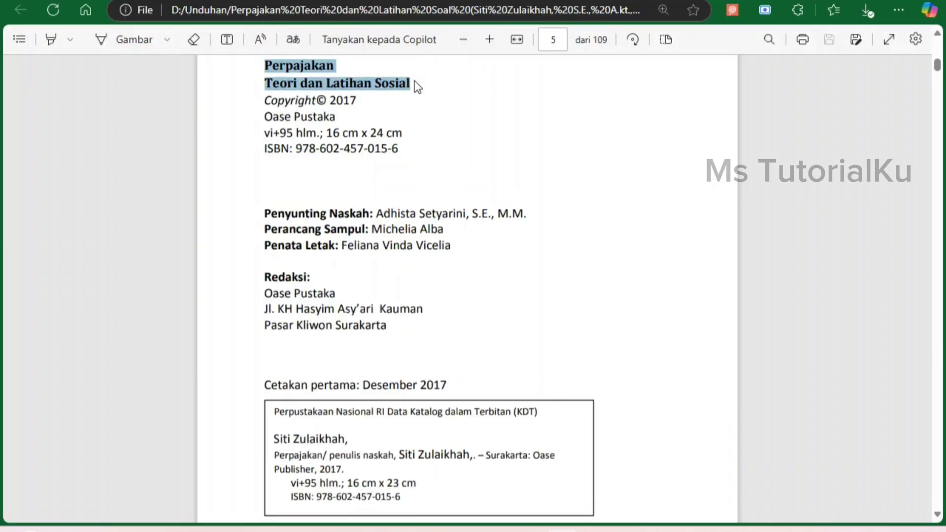
key("alt+Tab")
left_click(395, 231)
key("ctrl+v")
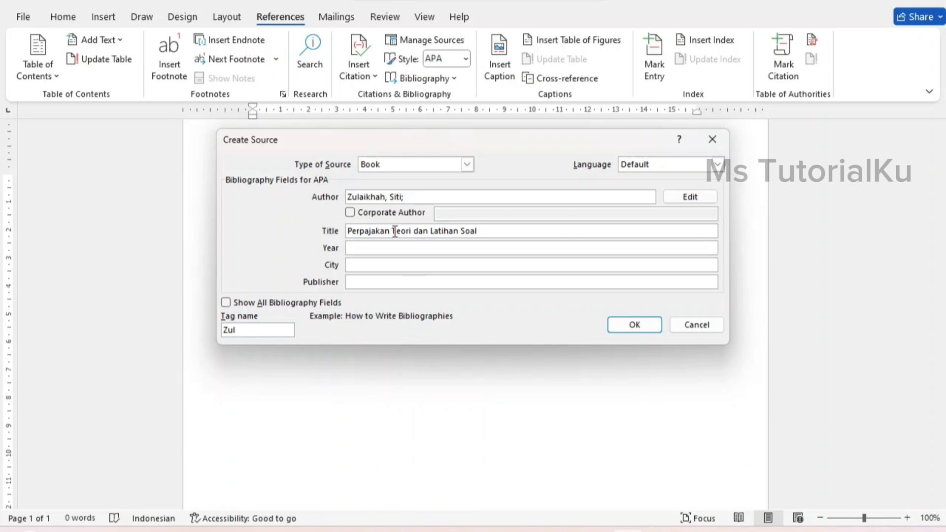
- Copy the copyright year 2017 from the PDF into the source's Year field
key("alt+Tab")
left_click_drag(330, 101, 358, 110)
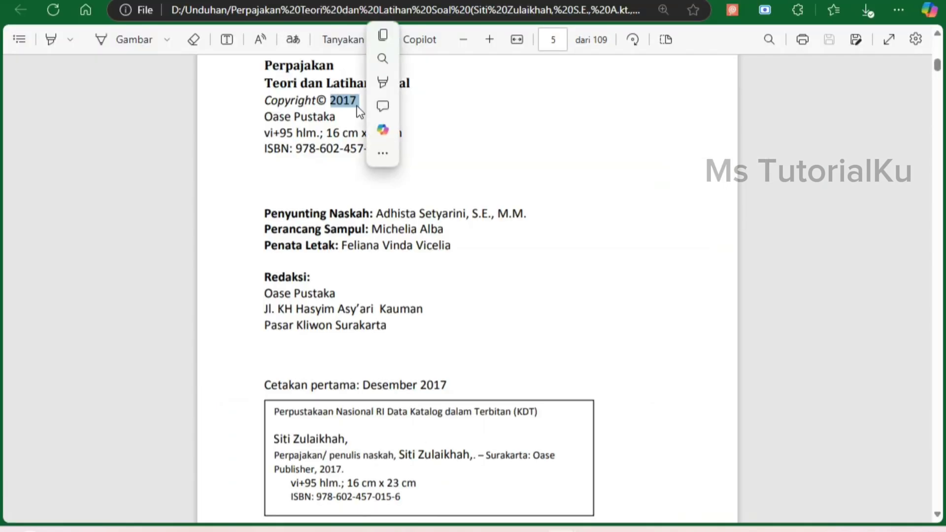
key("ctrl+c")
key("alt+Tab")
left_click(437, 247)
key("ctrl+v")
key("alt+Tab")
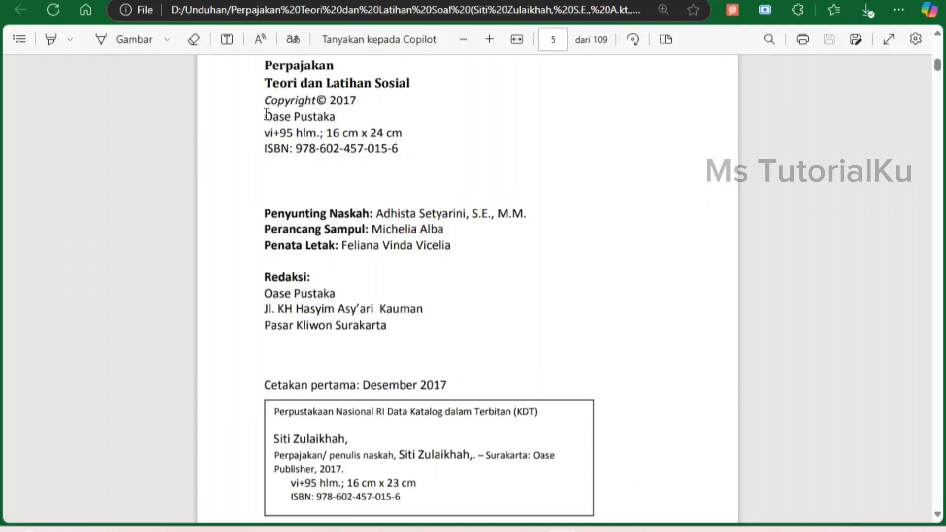
- Enter Oase Pustaka as the 2017 book's publisher, show all fields, and insert its citation
left_click_drag(265, 117, 344, 121)
key("ctrl+c")
key("alt+Tab")
left_click(432, 276)
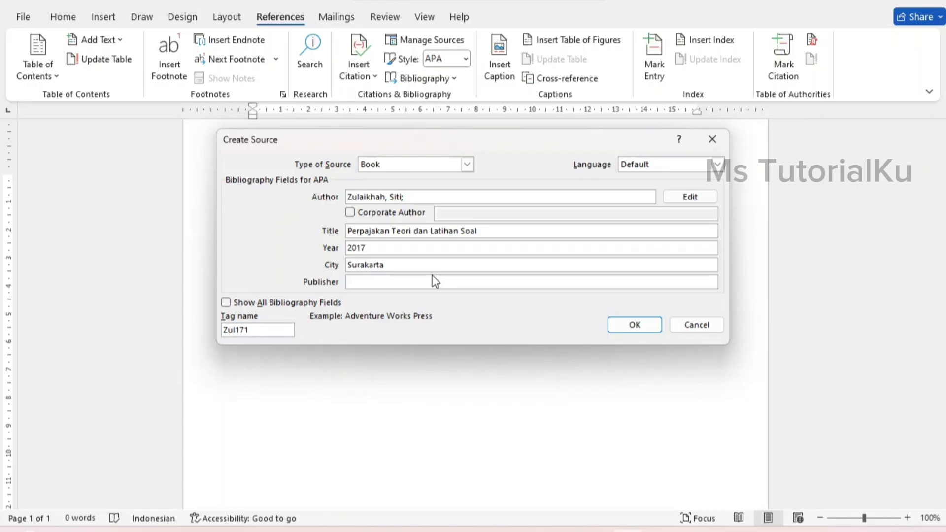
key("ctrl+v")
left_click(230, 303)
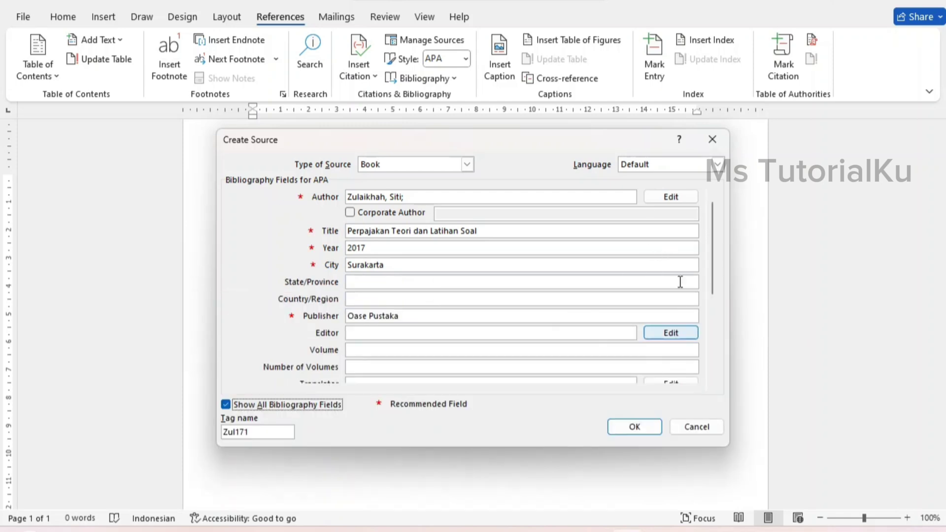
left_click(632, 427)
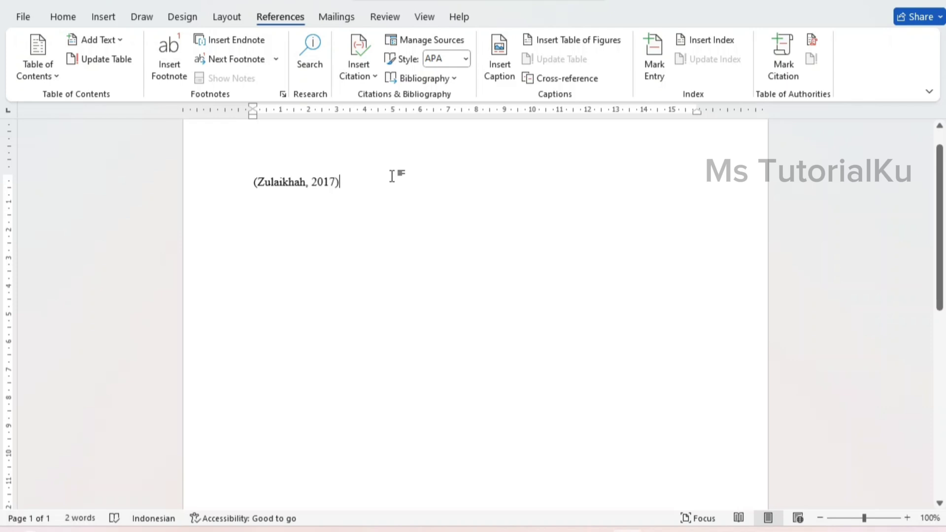
- Start a new citation source with Journal Article as the source type
left_click(374, 77)
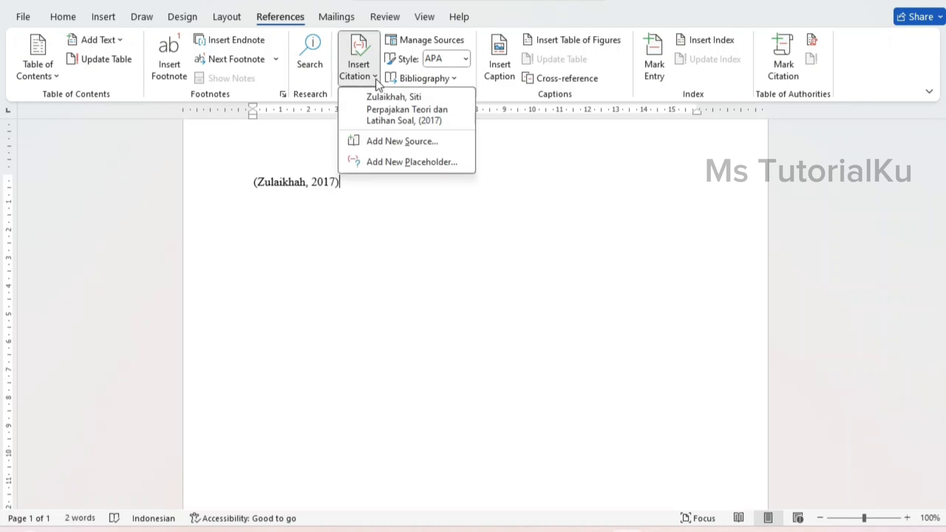
left_click(383, 141)
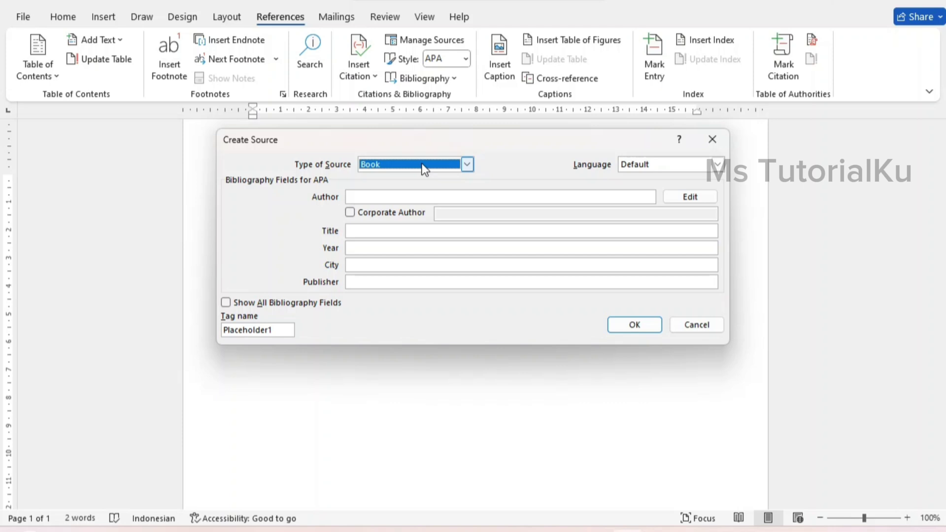
left_click(469, 166)
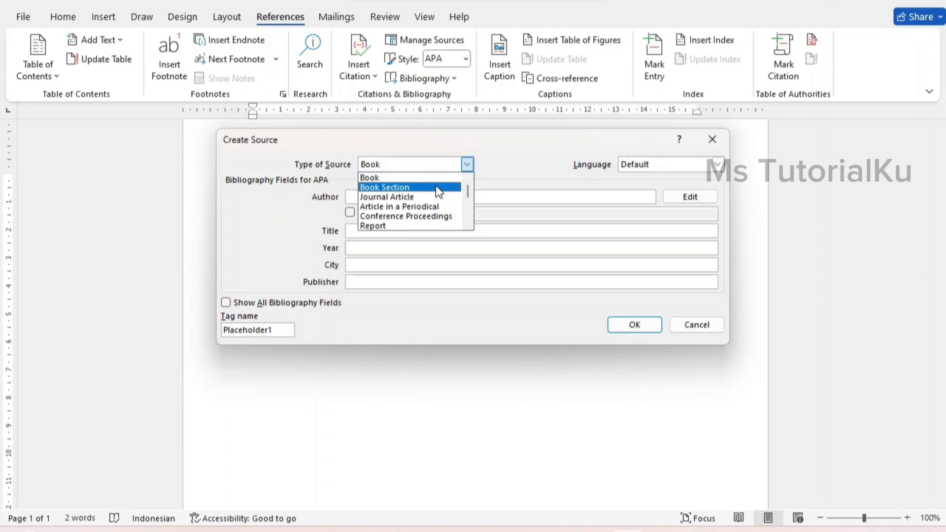
left_click(425, 195)
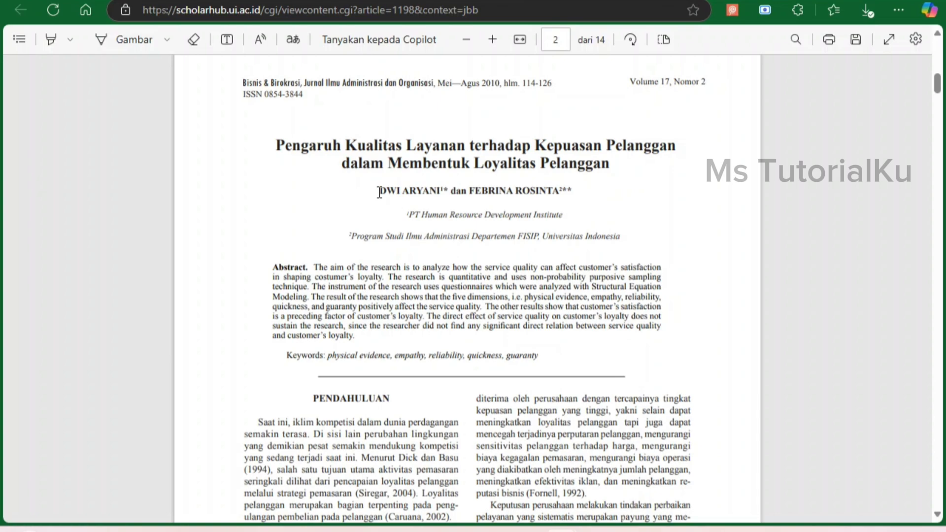
- Add the article's first author, with last and first name, to the author list
left_click_drag(379, 191, 521, 191)
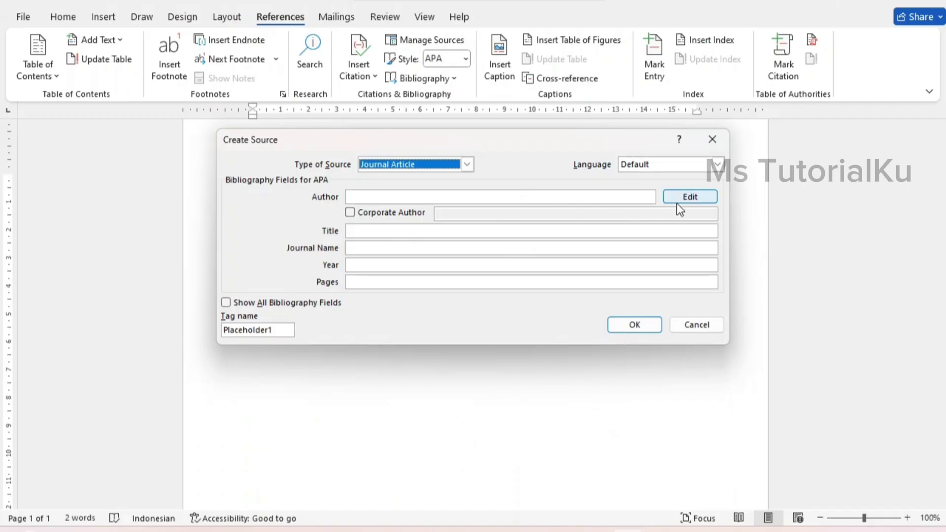
left_click(676, 202)
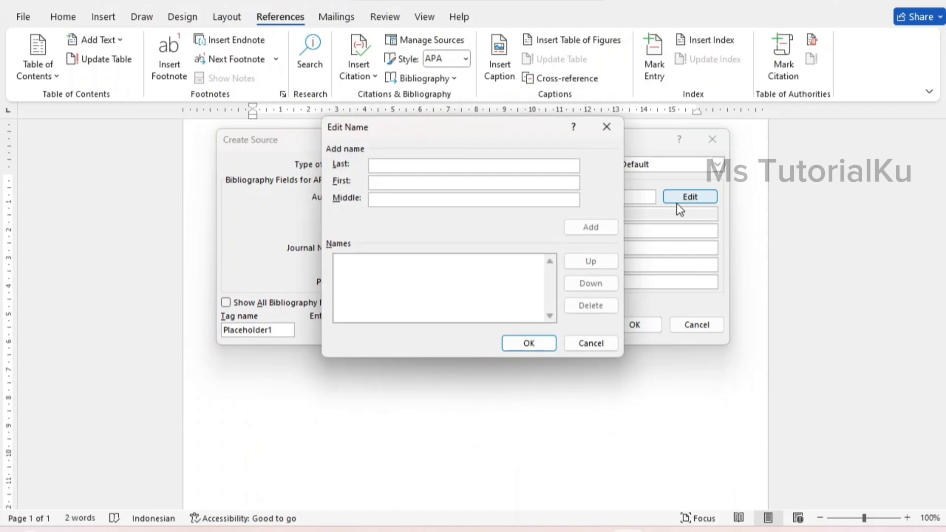
key("ctrl+v")
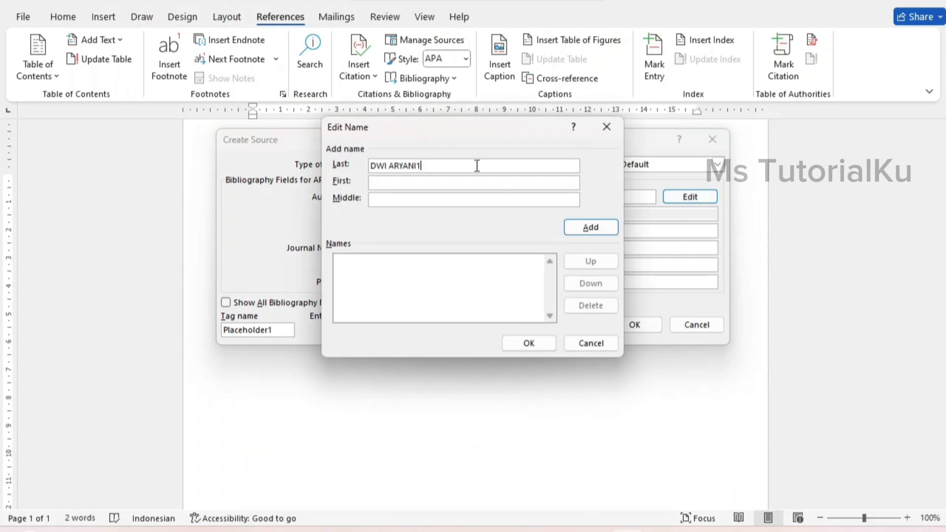
left_click(389, 182)
type("Dwi")
left_click(572, 228)
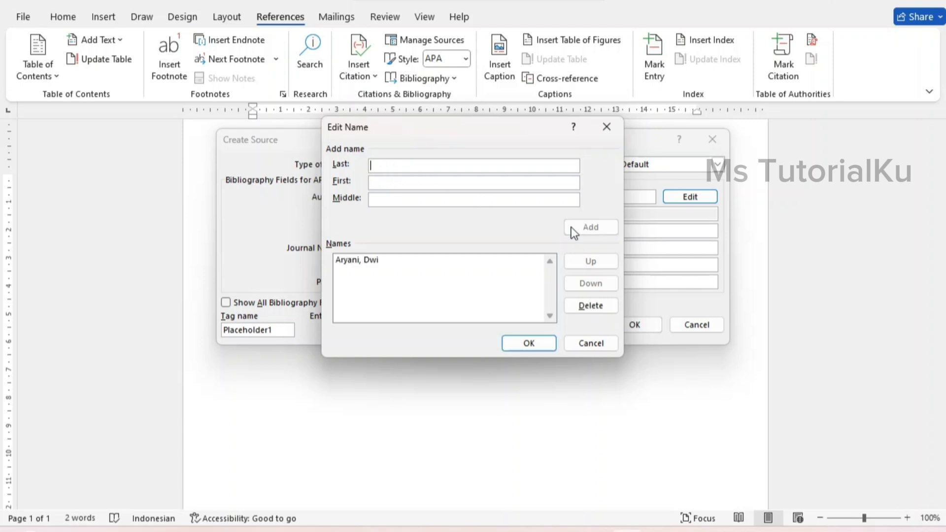
- Add the second author with separate first and last names and confirm the two-author list
left_click(448, 169)
type("Fe")
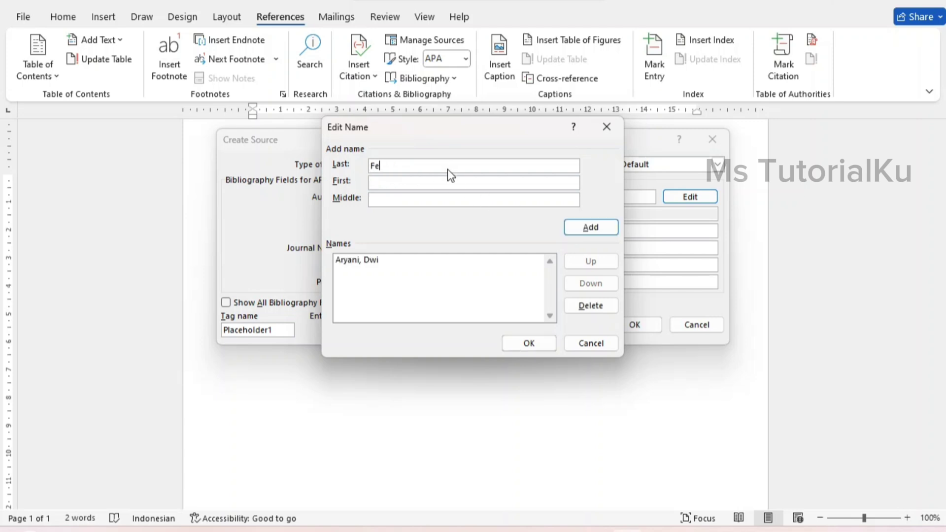
type("brina Rosinta")
left_click(402, 186)
type("F")
type("ebrina")
left_click(400, 167)
key("BackSpace")
key("BackSpace")
key("BackSpace")
left_click(580, 231)
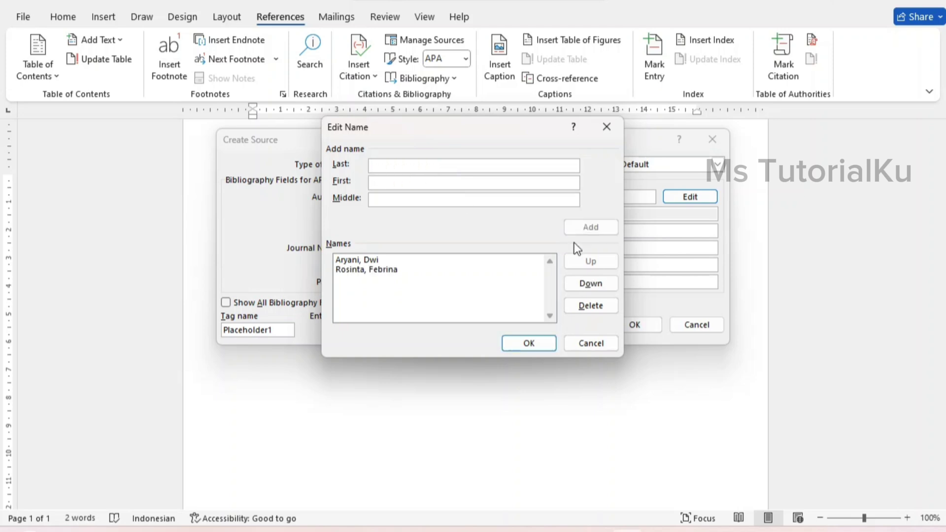
left_click(528, 344)
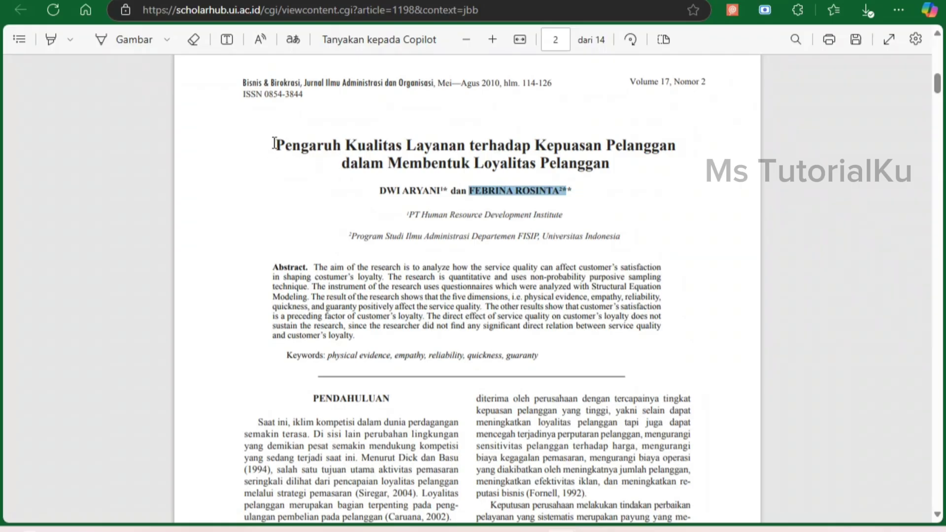
- Copy the service-quality article's title and journal name from the PDF into the source
left_click_drag(274, 144, 613, 162)
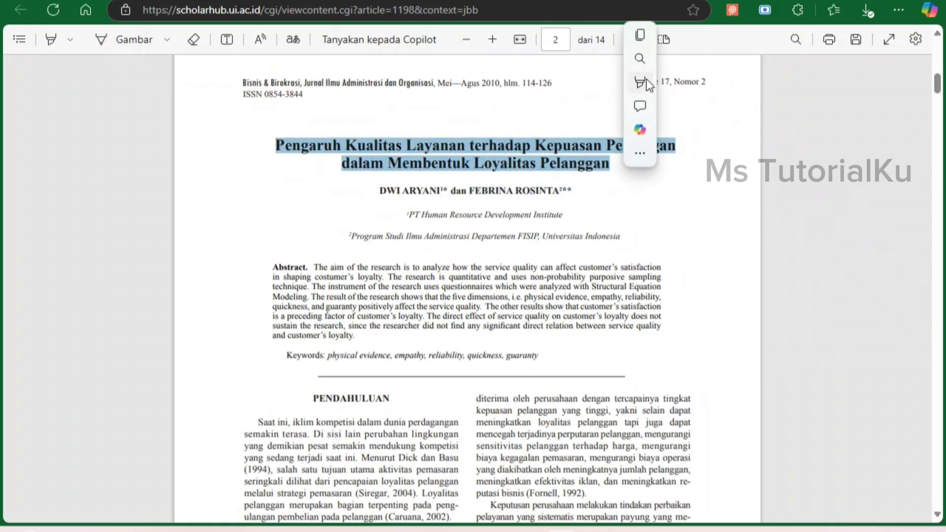
left_click(643, 37)
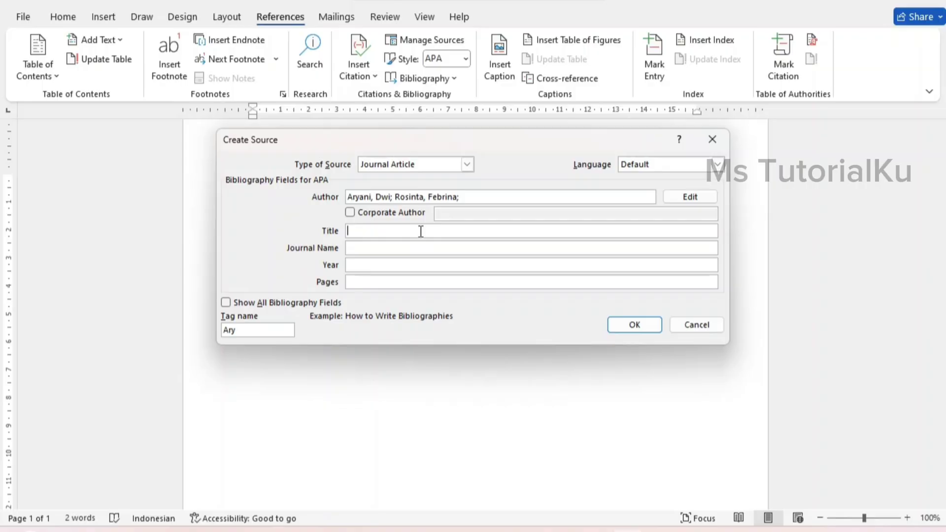
key("ctrl+v")
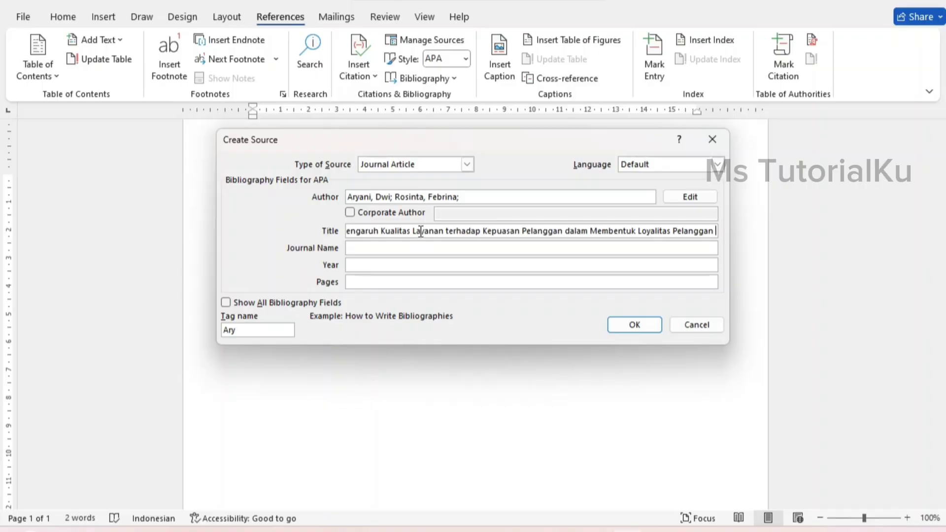
key("alt+Tab")
left_click_drag(243, 83, 437, 83)
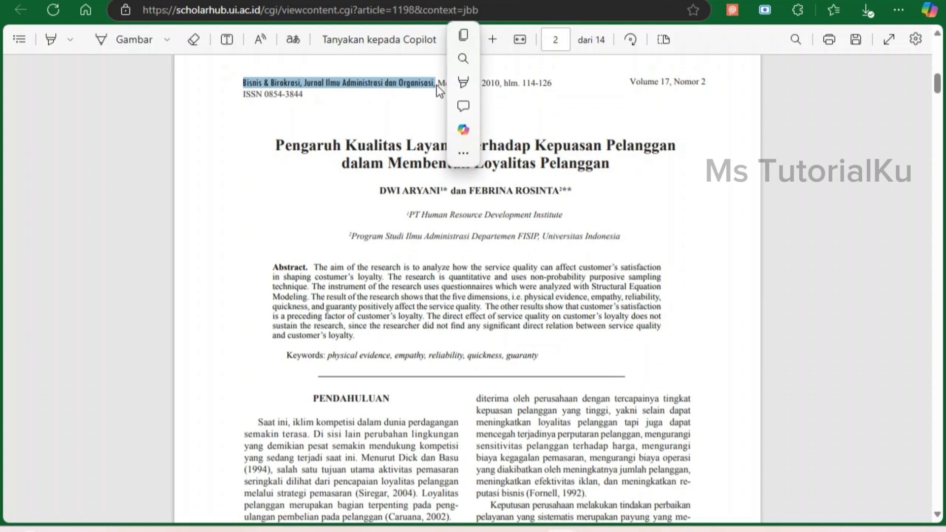
left_click(463, 34)
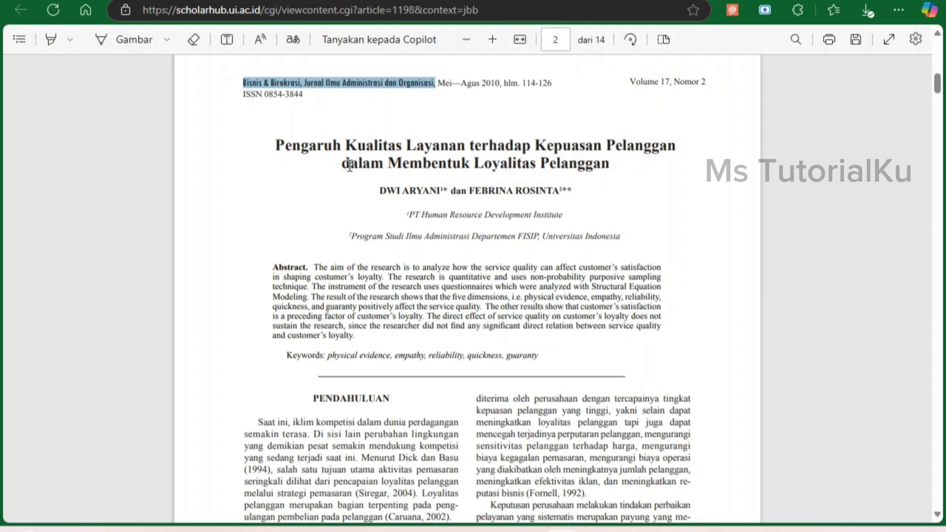
key("alt+Tab")
key("ctrl+v")
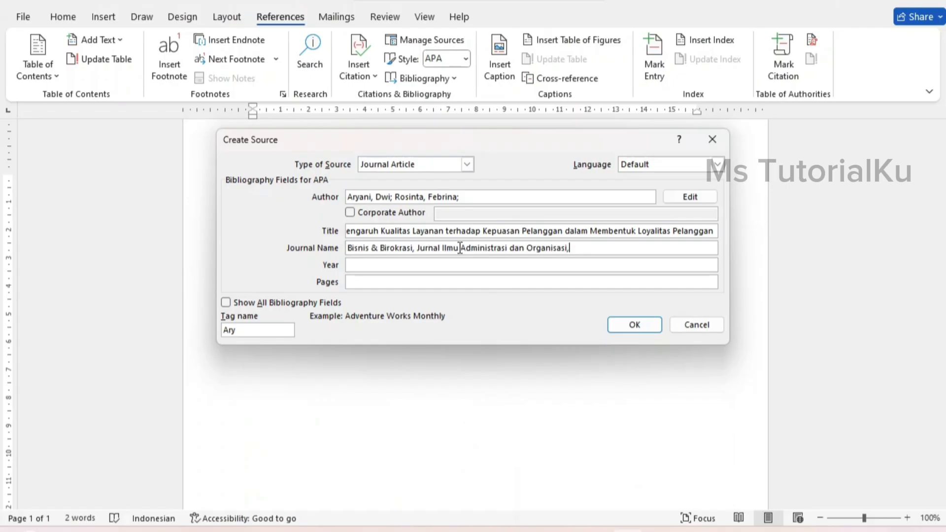
- Set the source's year to 2010
key("alt+Tab")
left_click(484, 80)
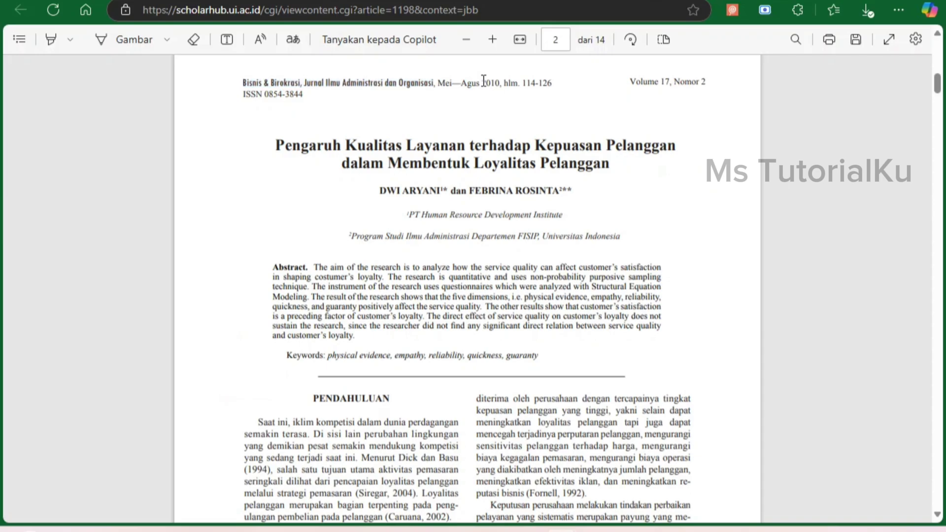
left_click_drag(484, 81, 509, 82)
key("alt+Tab")
key("Tab")
type("2010")
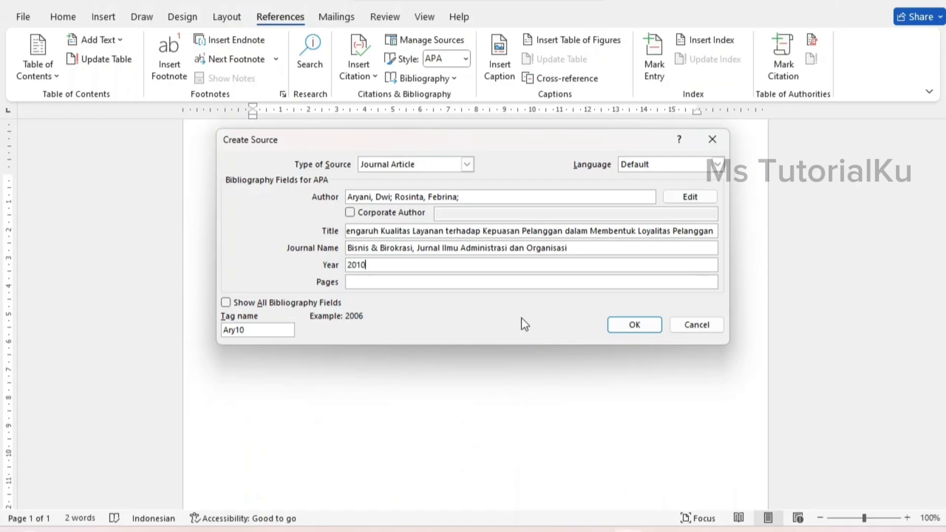
- Paste the page range 114-126 into Pages and show all bibliography fields
key("alt+Tab")
left_click_drag(522, 82, 557, 81)
key("ctrl+c")
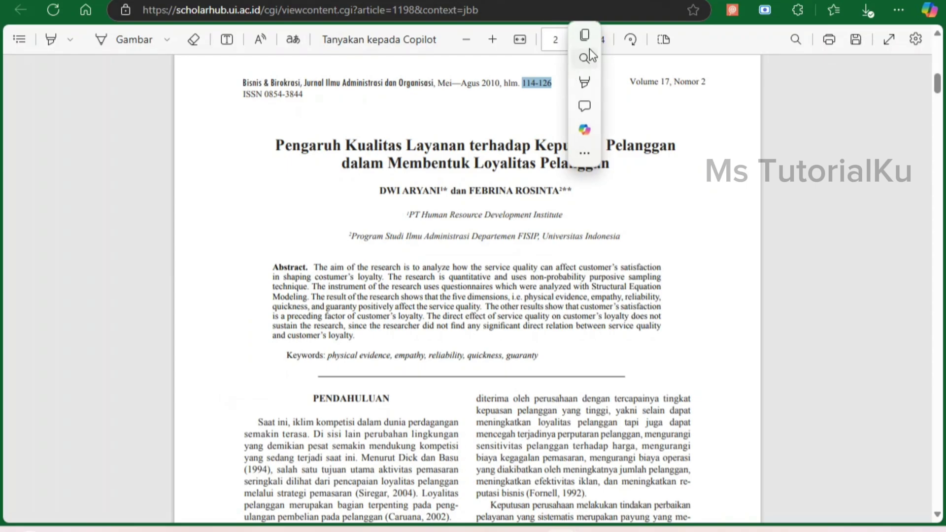
right_click(591, 55)
left_click(584, 36)
key("alt+Tab")
left_click(464, 280)
key("ctrl+v")
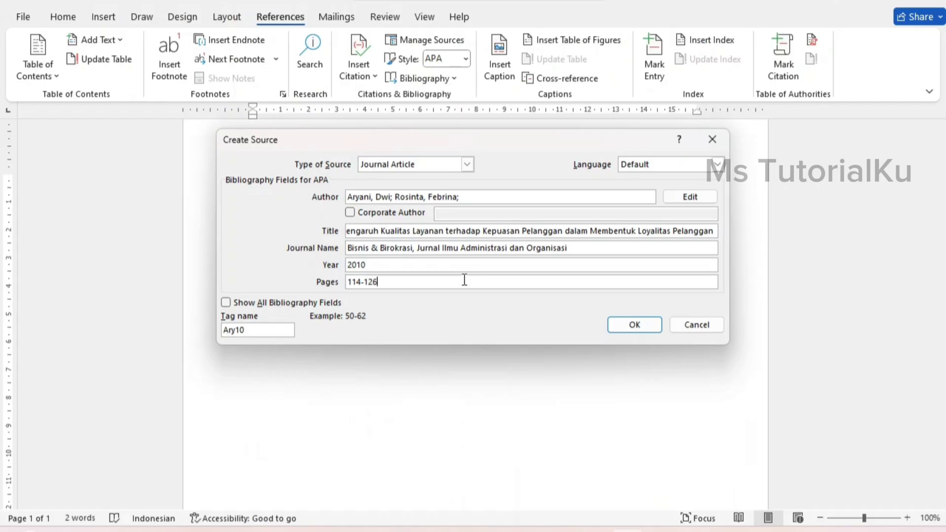
left_click(226, 302)
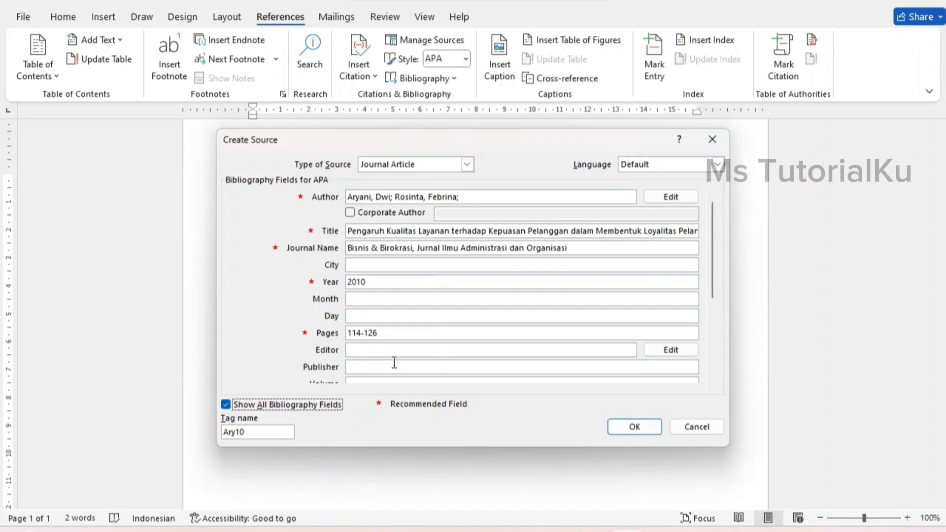
- Enter volume 17 and save the journal source, inserting its citation
key("alt+Tab")
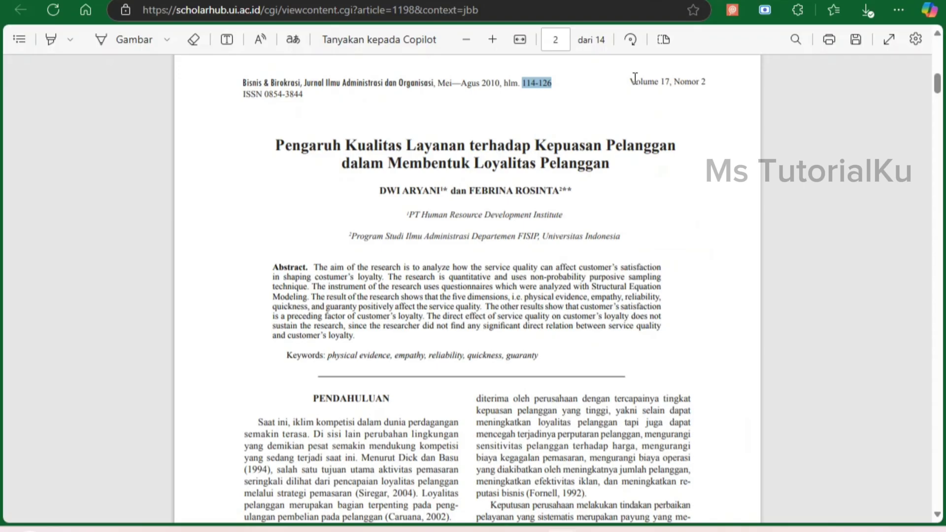
left_click_drag(631, 82, 716, 84)
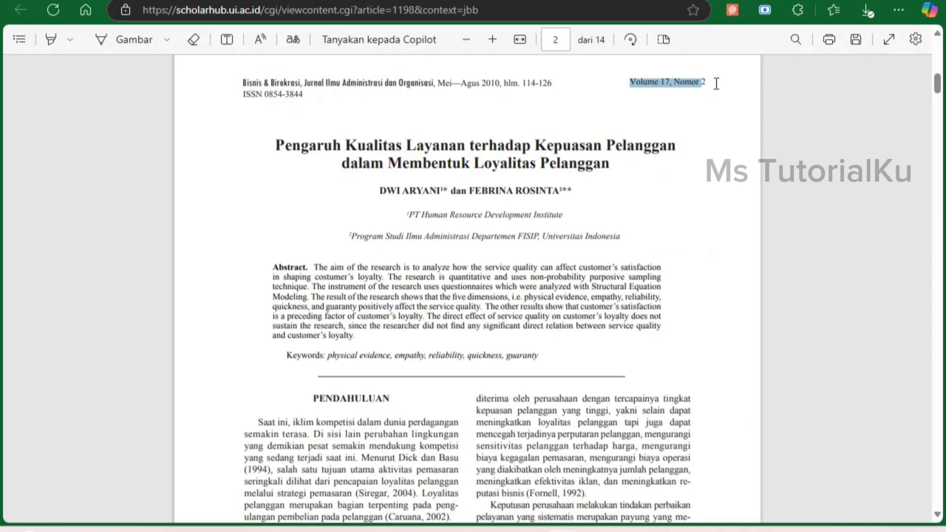
key("alt+Tab")
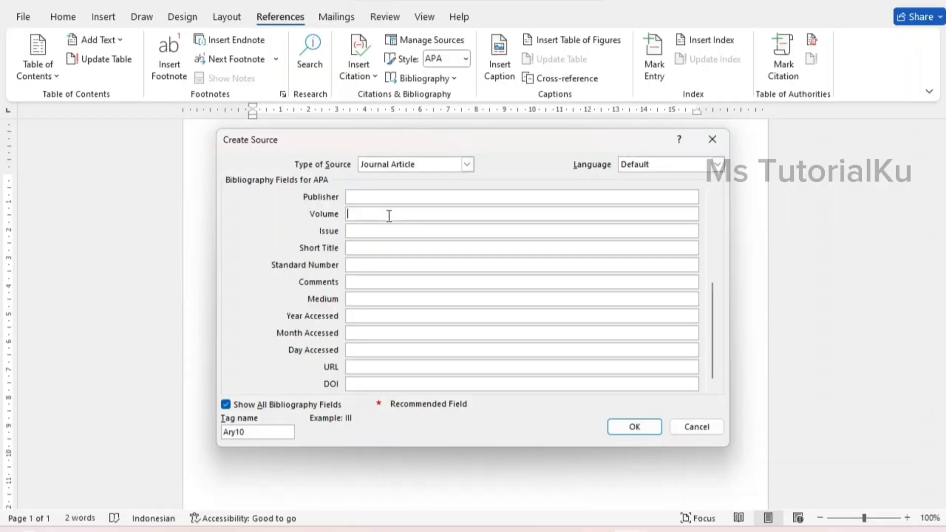
left_click(386, 213)
type("17")
left_click(633, 427)
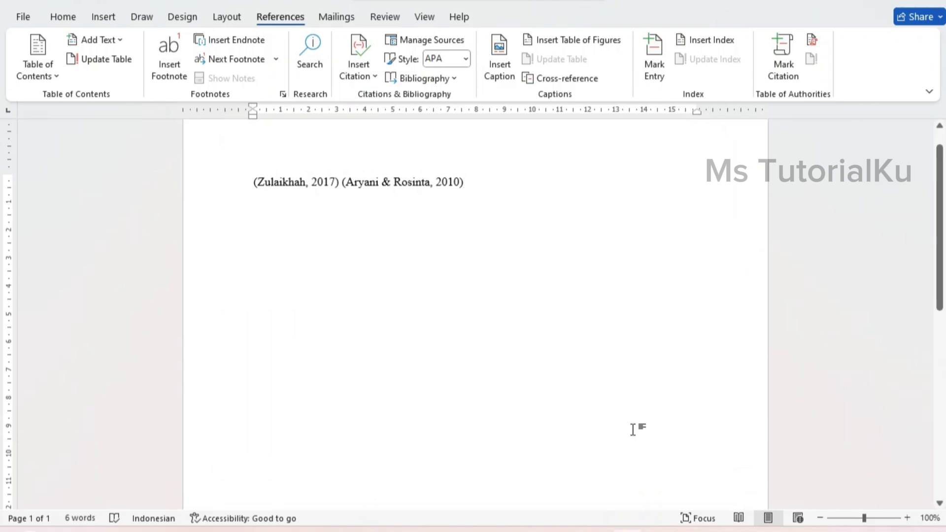
- Delete the citation line and insert a Bibliografi-style bibliography listing both sources
left_click_drag(463, 182, 253, 182)
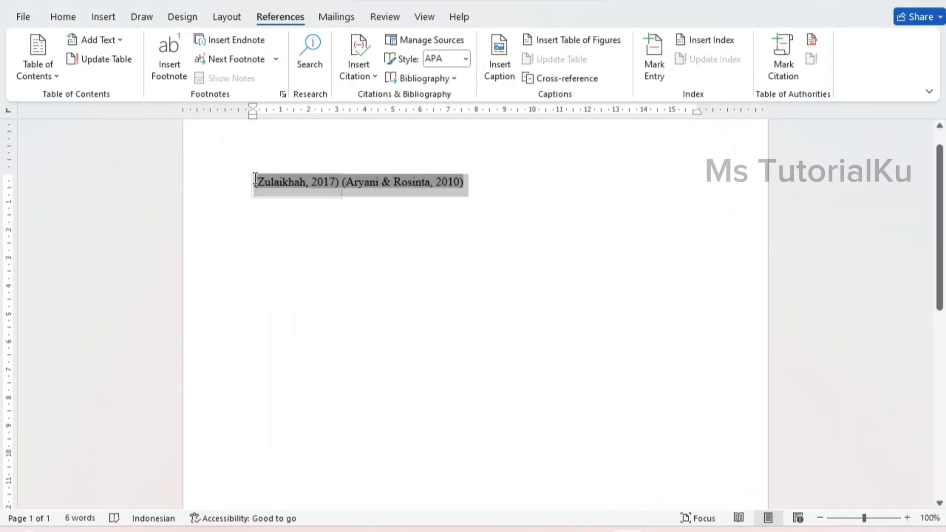
key("BackSpace")
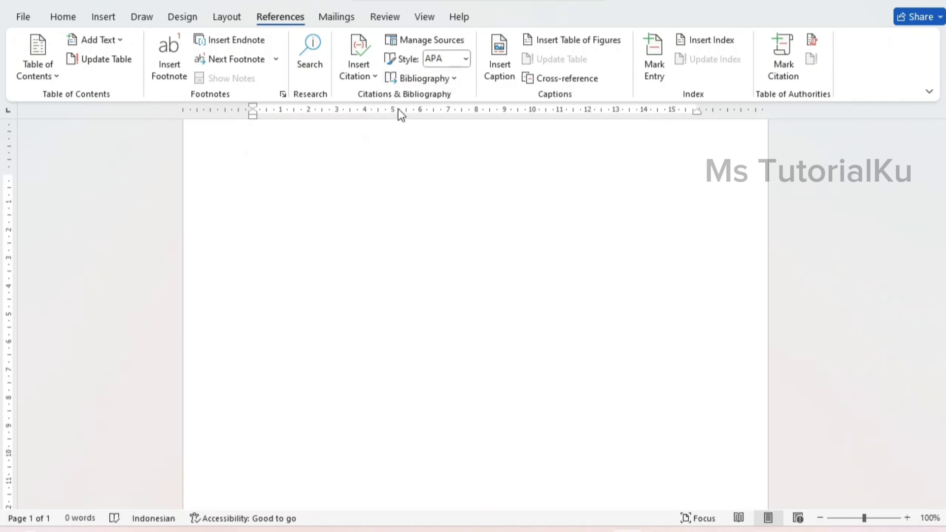
left_click(454, 78)
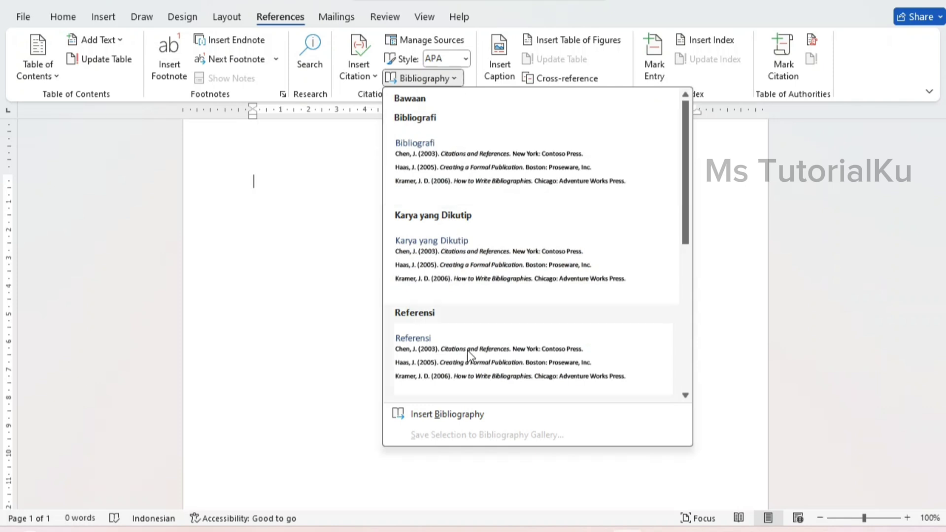
left_click(481, 172)
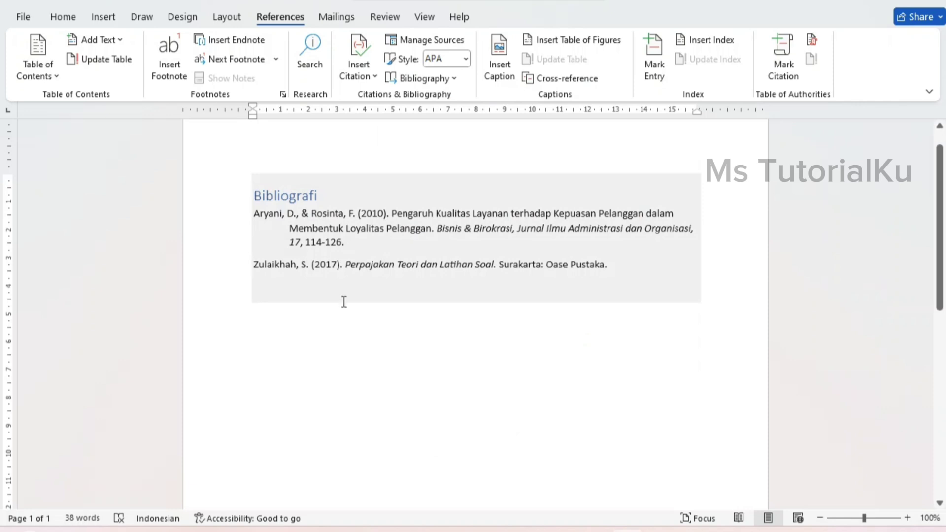
left_click(341, 364)
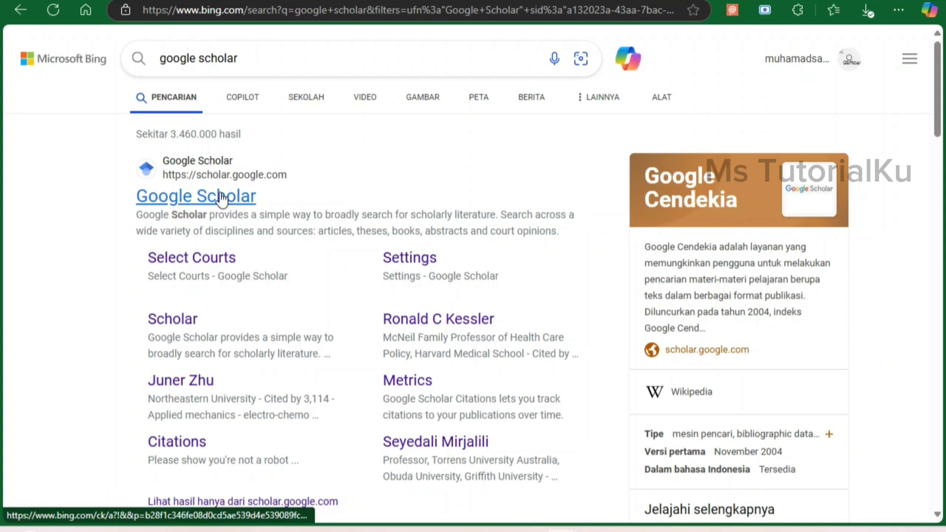
- Search Google Scholar for 'pengaruh kompensasi dan motivasi terhadap' and select the first result's APA citation
left_click(220, 195)
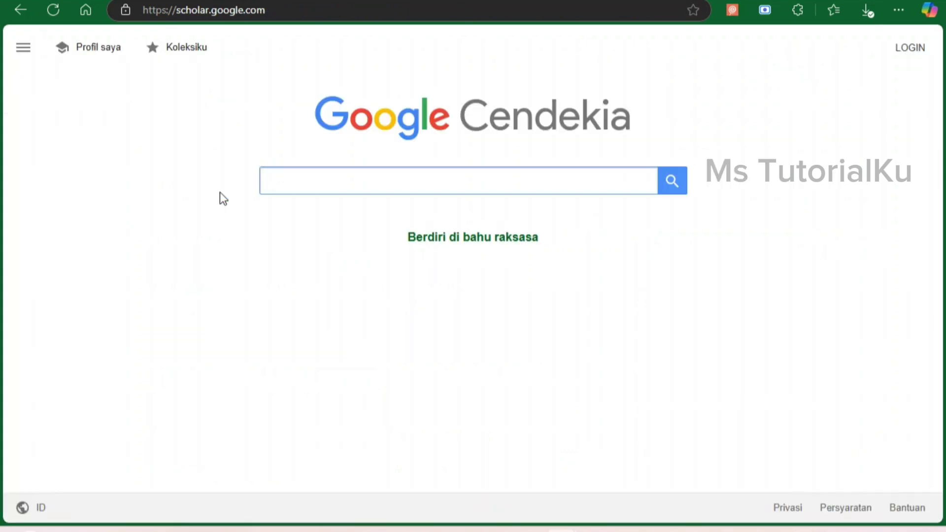
left_click(312, 206)
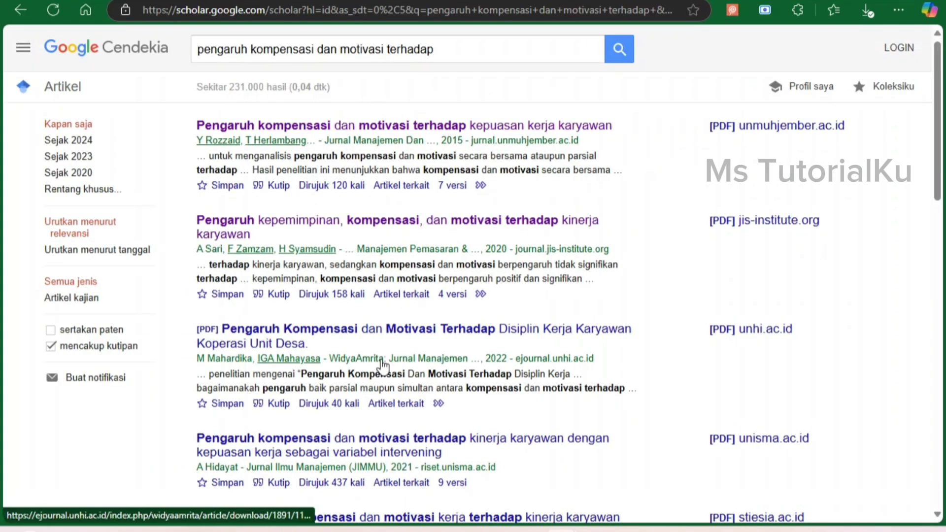
left_click(262, 188)
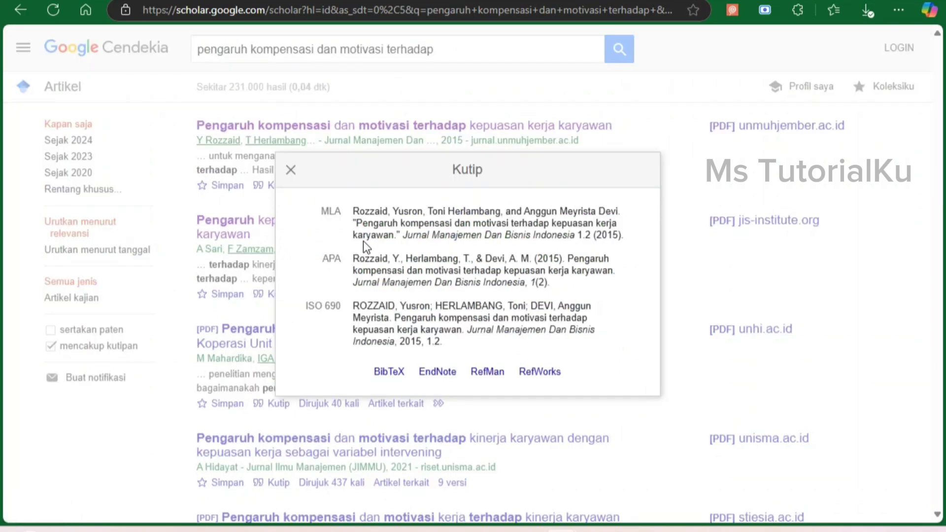
triple_click(358, 259)
key("ctrl+c")
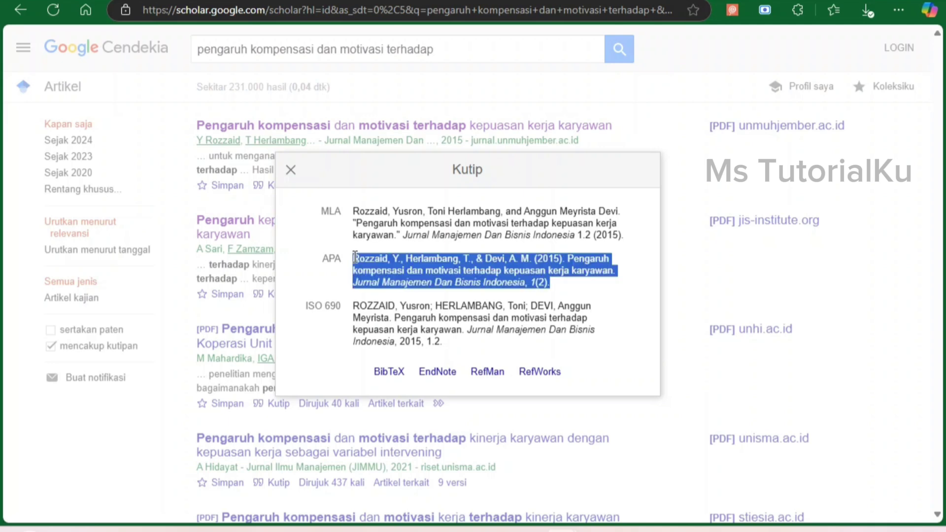
mouse_move(357, 260)
left_mouse_down()
mouse_move(412, 268)
mouse_move(365, 258)
left_mouse_up()
- Paste the 2015 APA citation under Daftar Pustaka and format the entries as Times New Roman 12 pt
key("ctrl+v")
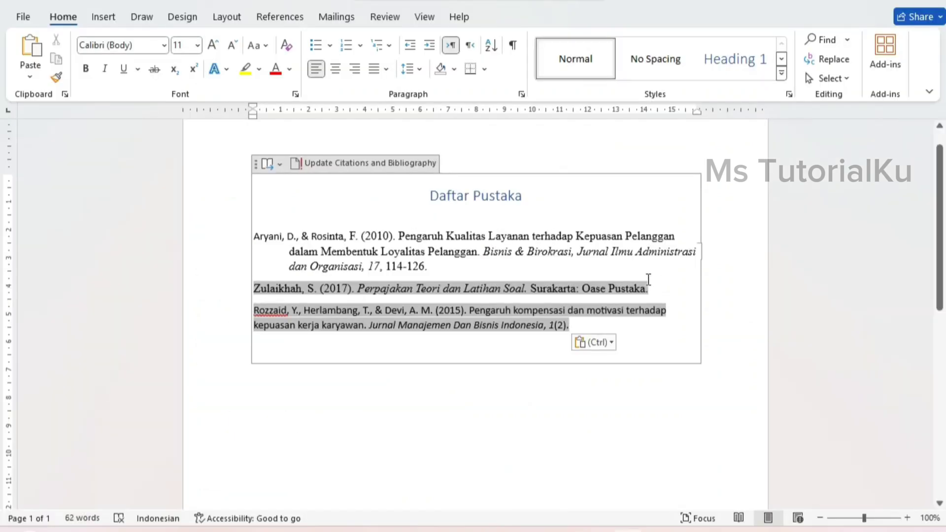
mouse_move(569, 325)
left_mouse_down()
mouse_move(479, 335)
mouse_move(249, 307)
left_mouse_up()
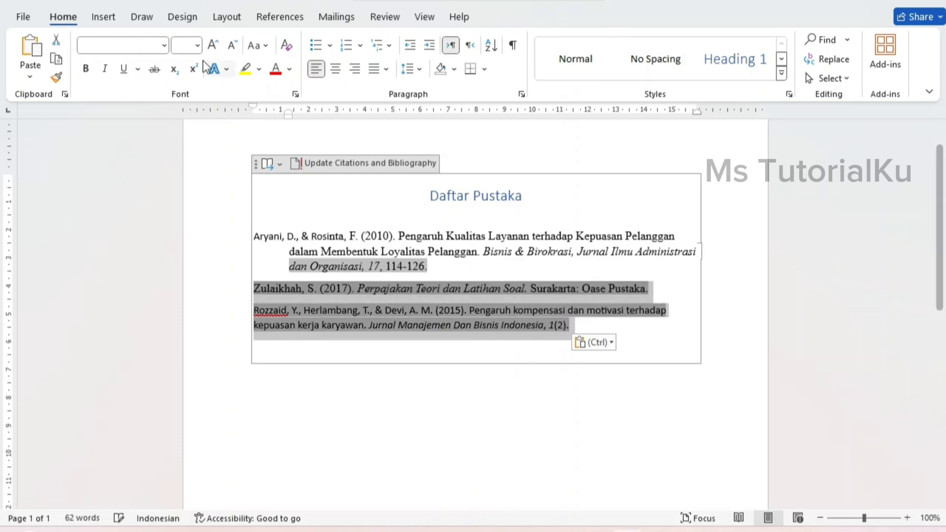
left_click(164, 46)
left_click(168, 134)
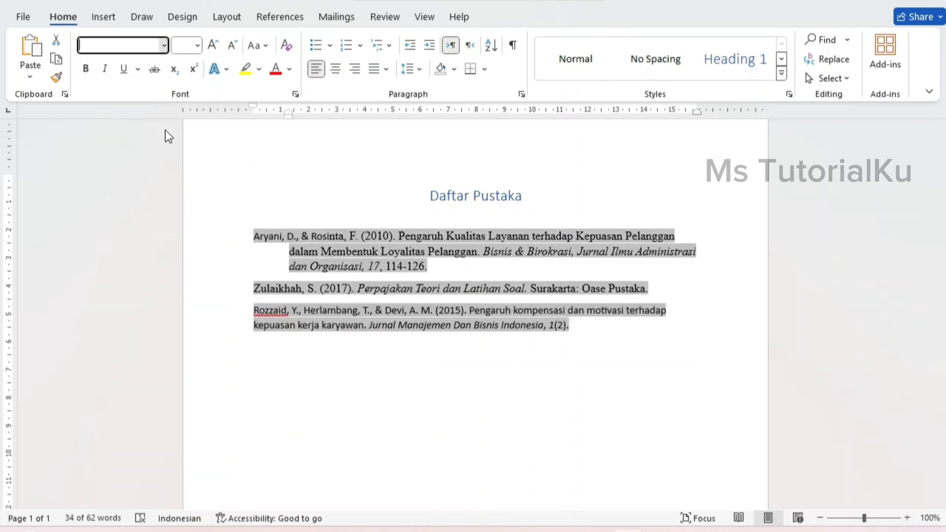
left_click(197, 45)
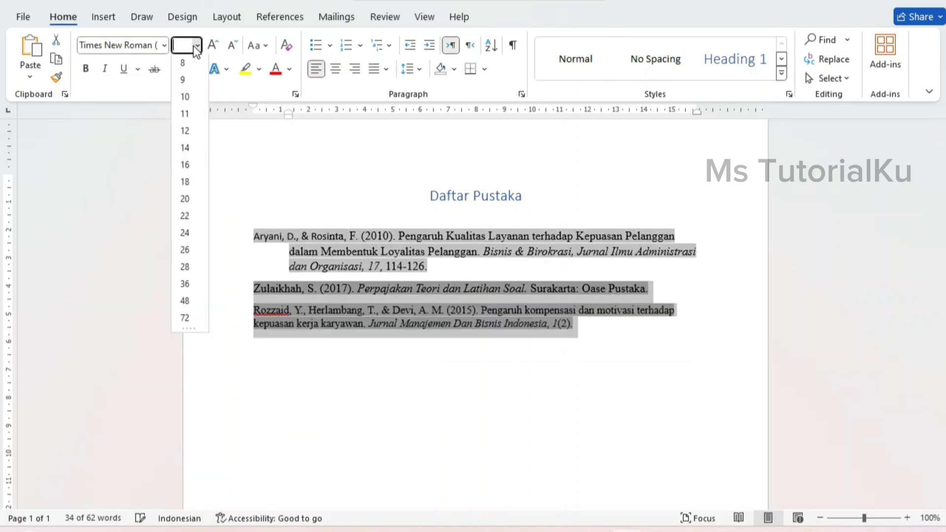
left_click(186, 132)
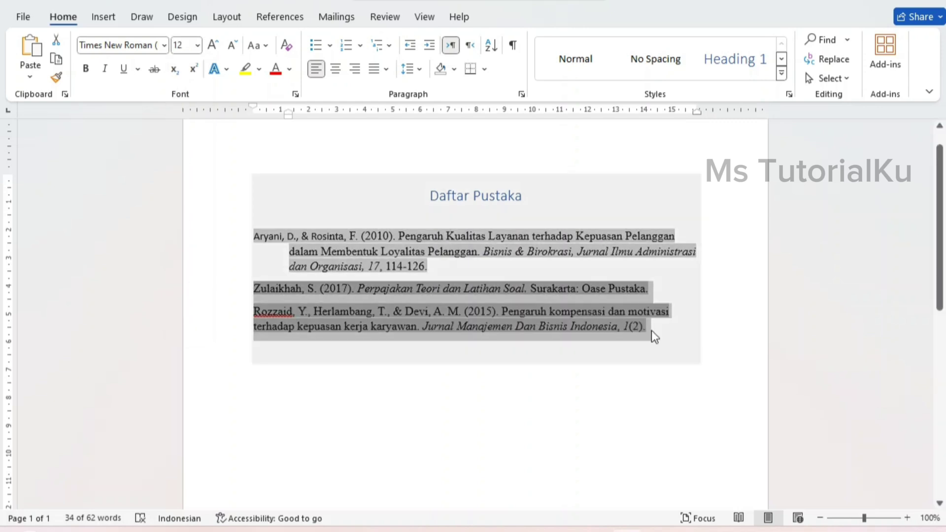
- Place the cursor below the bibliography, undoing a stray tab placement
left_click(649, 333)
left_click(560, 418)
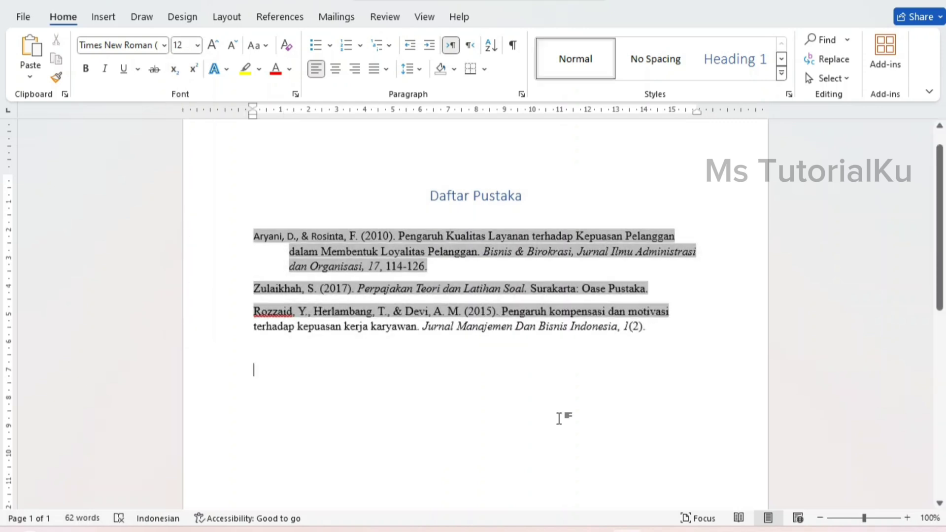
double_click(559, 418)
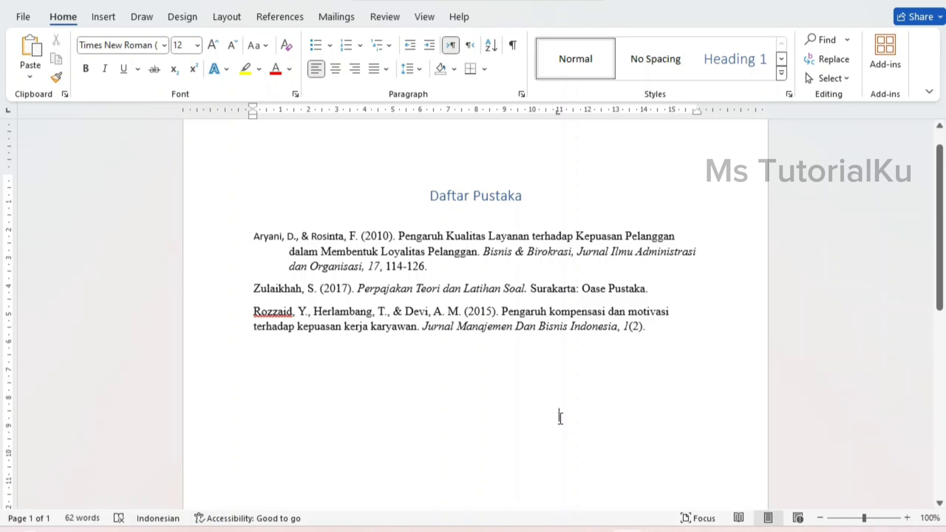
key("ctrl+z")
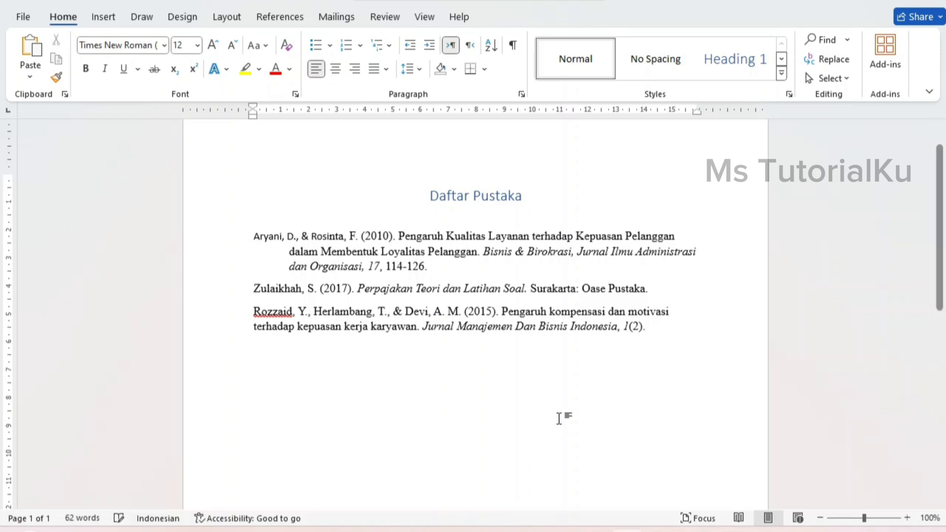